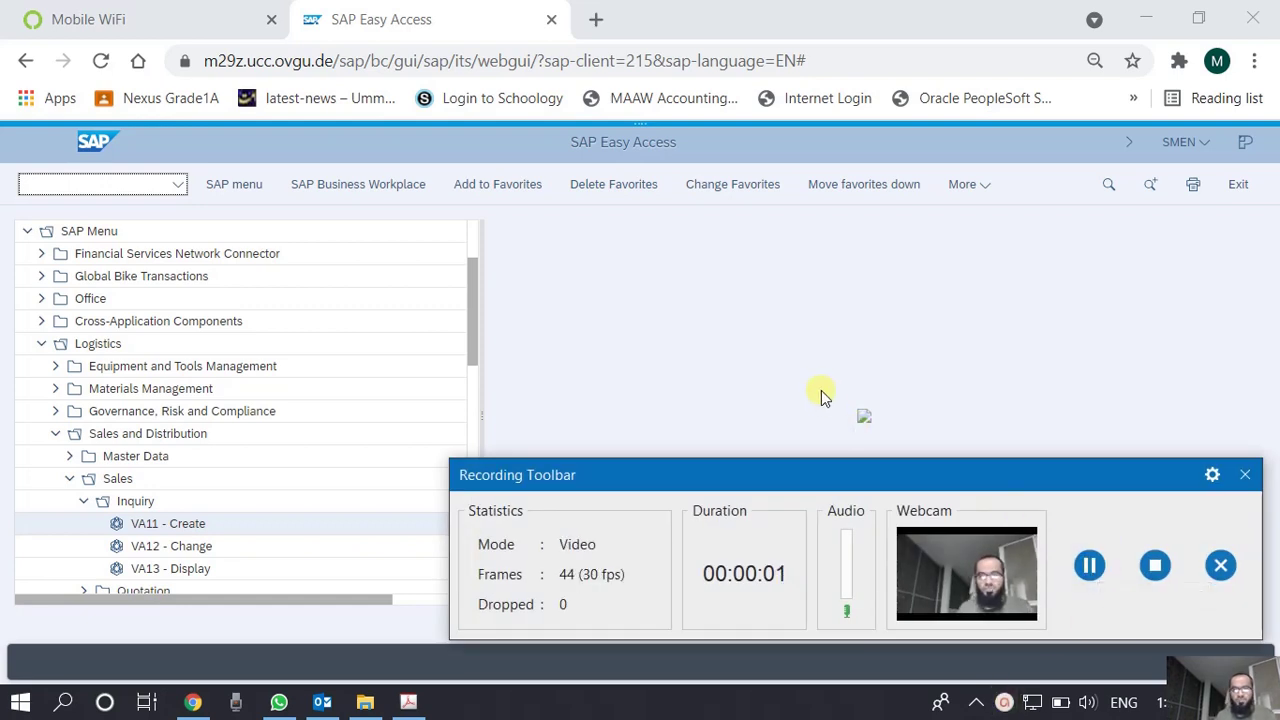
Enter transaction code va05 in the SAP Easy Access command field
{"action": "left_click", "coordinate": [1243, 475]}
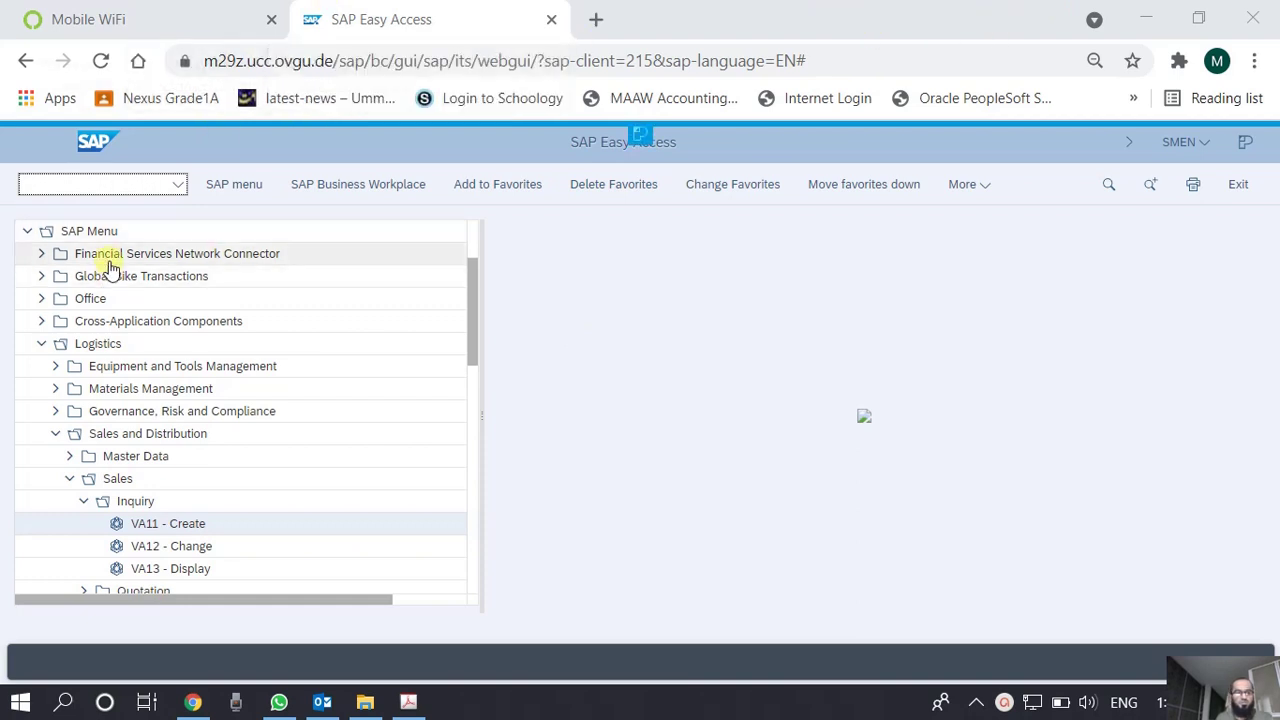
{"action": "left_click", "coordinate": [90, 180]}
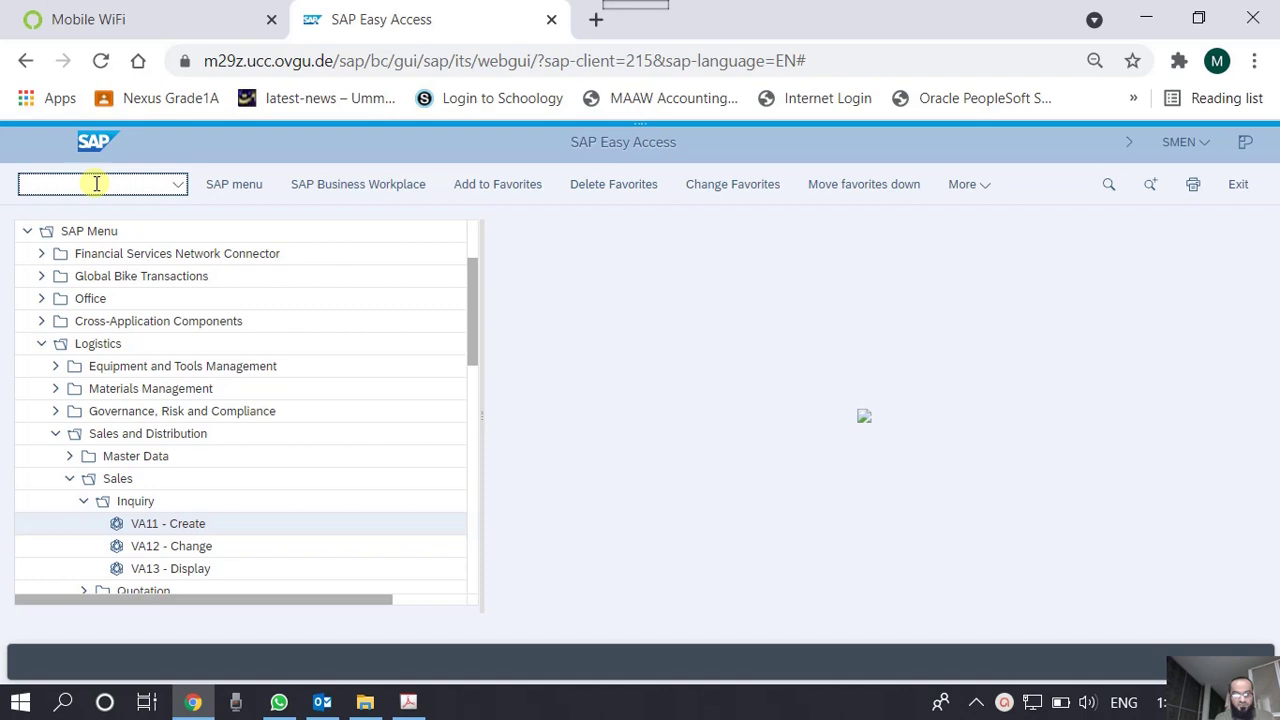
{"action": "type", "text": "v"}
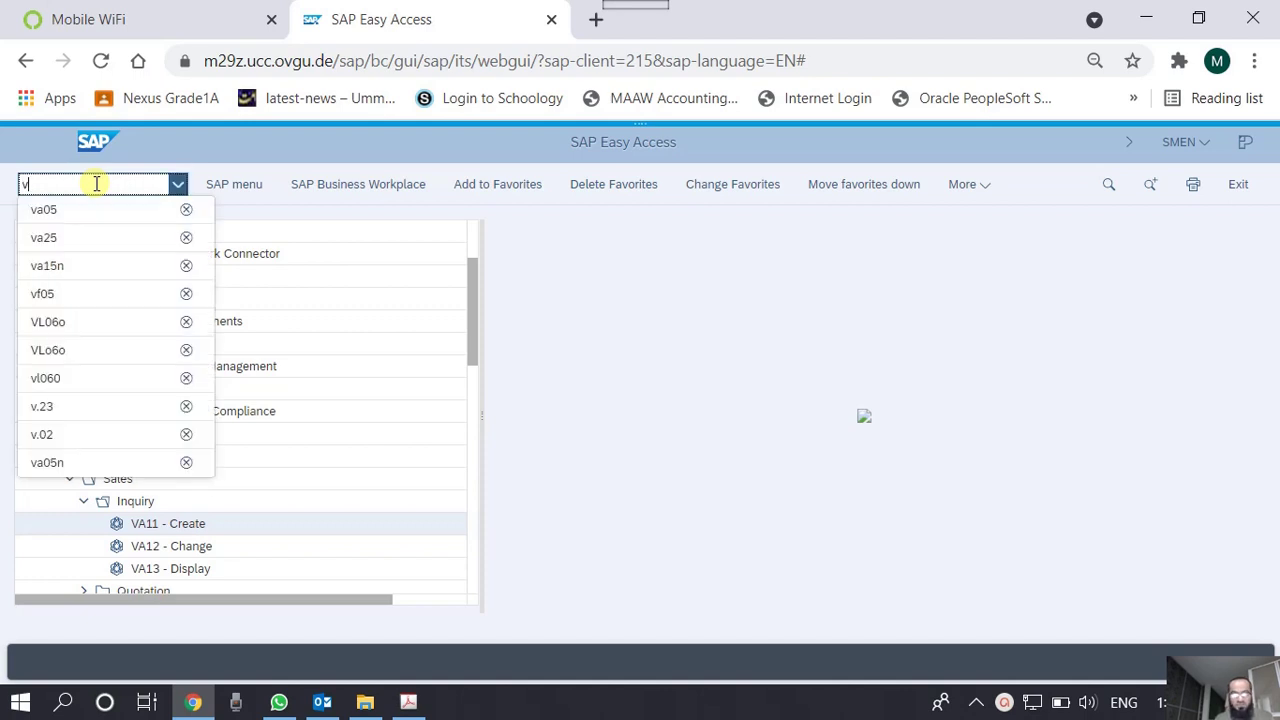
{"action": "type", "text": "a0"}
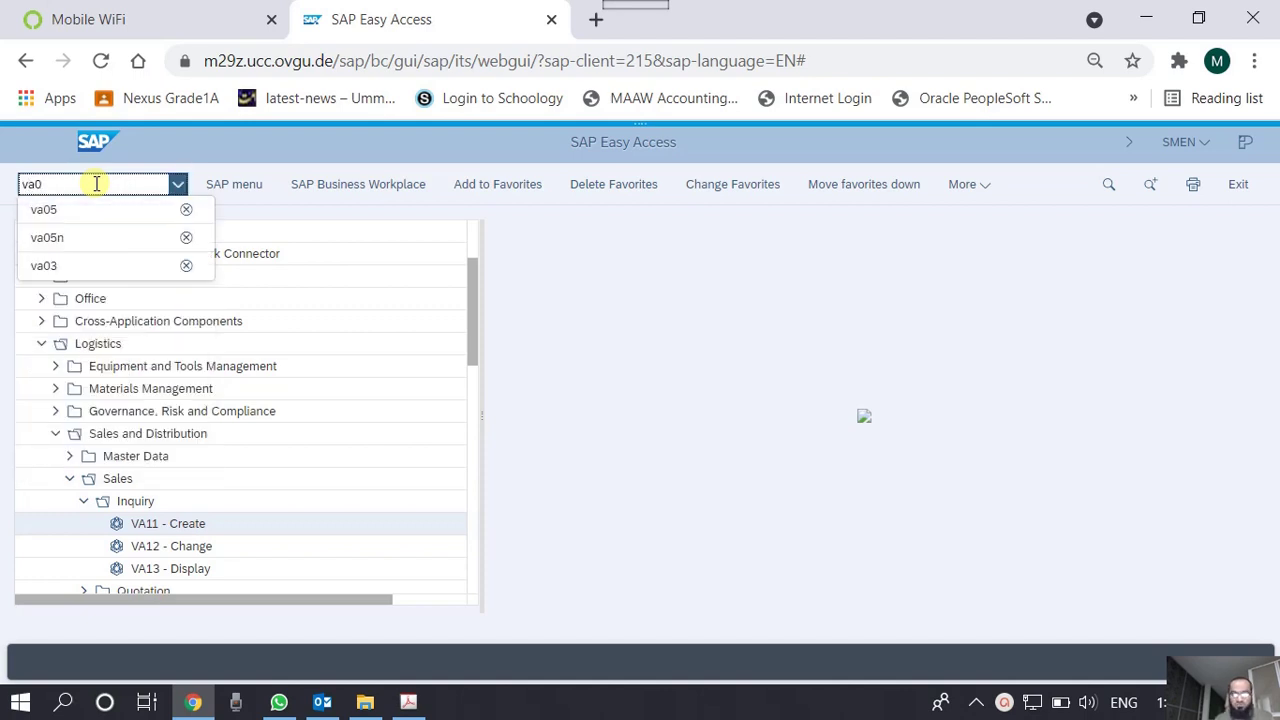
{"action": "type", "text": "5"}
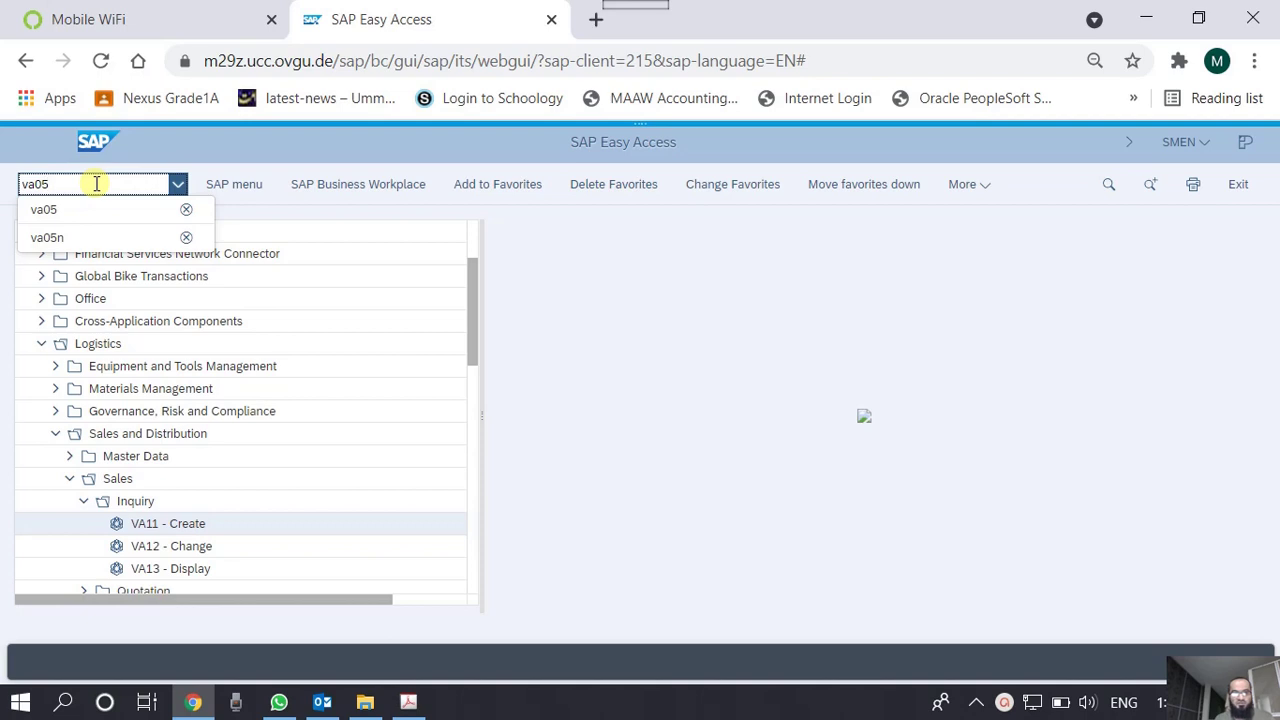
Launch VA05 and scroll through its sales order selection screen
{"action": "key", "text": "Return"}
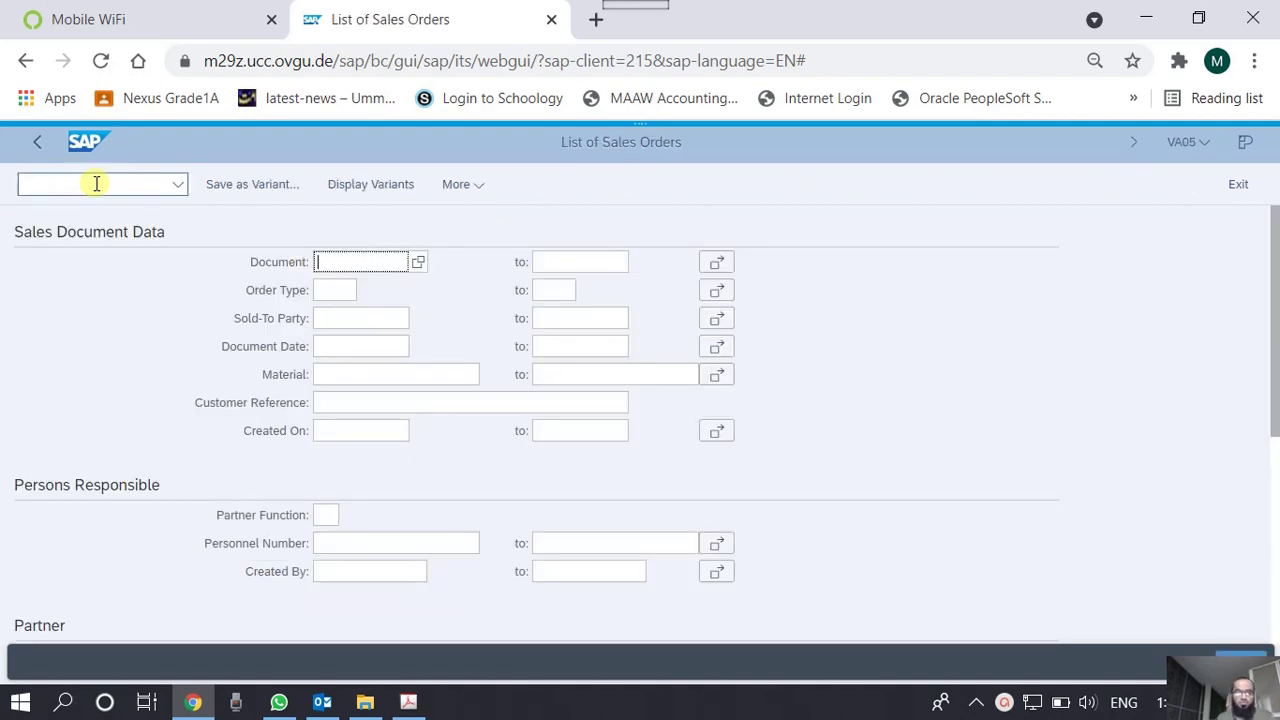
{"action": "scroll", "coordinate": [154, 551], "scroll_direction": "down", "scroll_amount": 4}
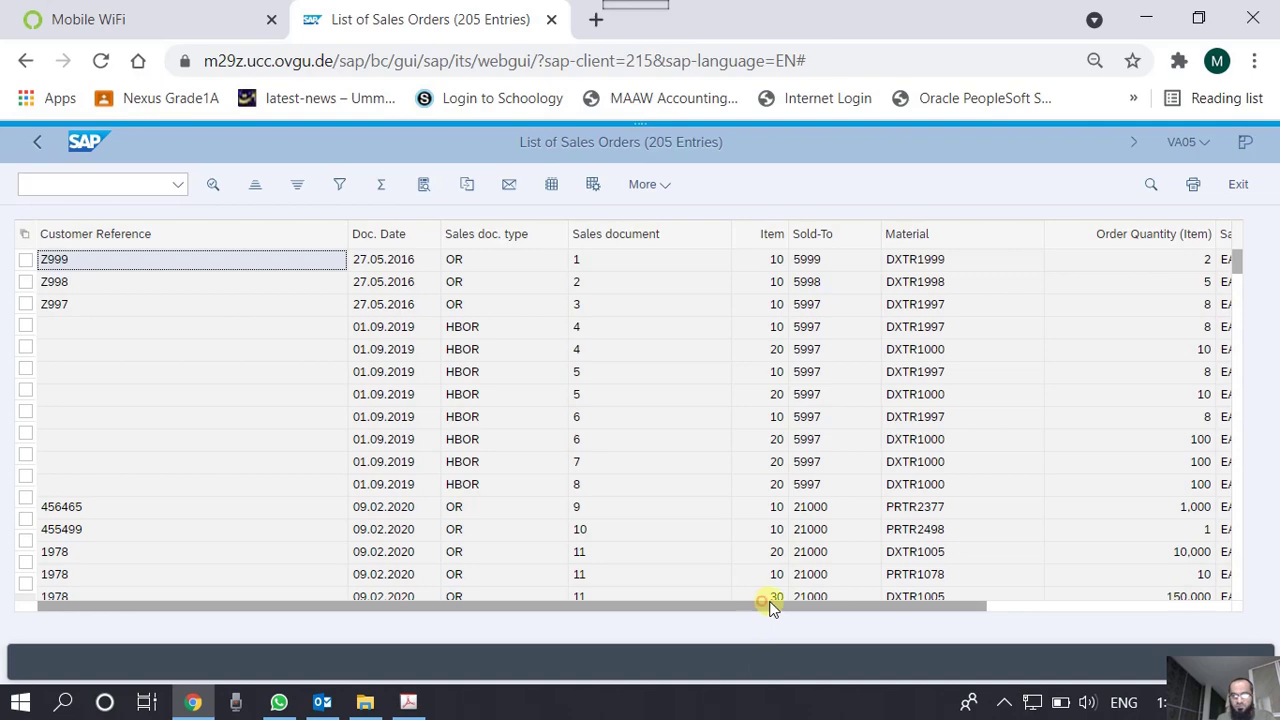
{"action": "left_click_drag", "start_coordinate": [767, 604], "coordinate": [1004, 606]}
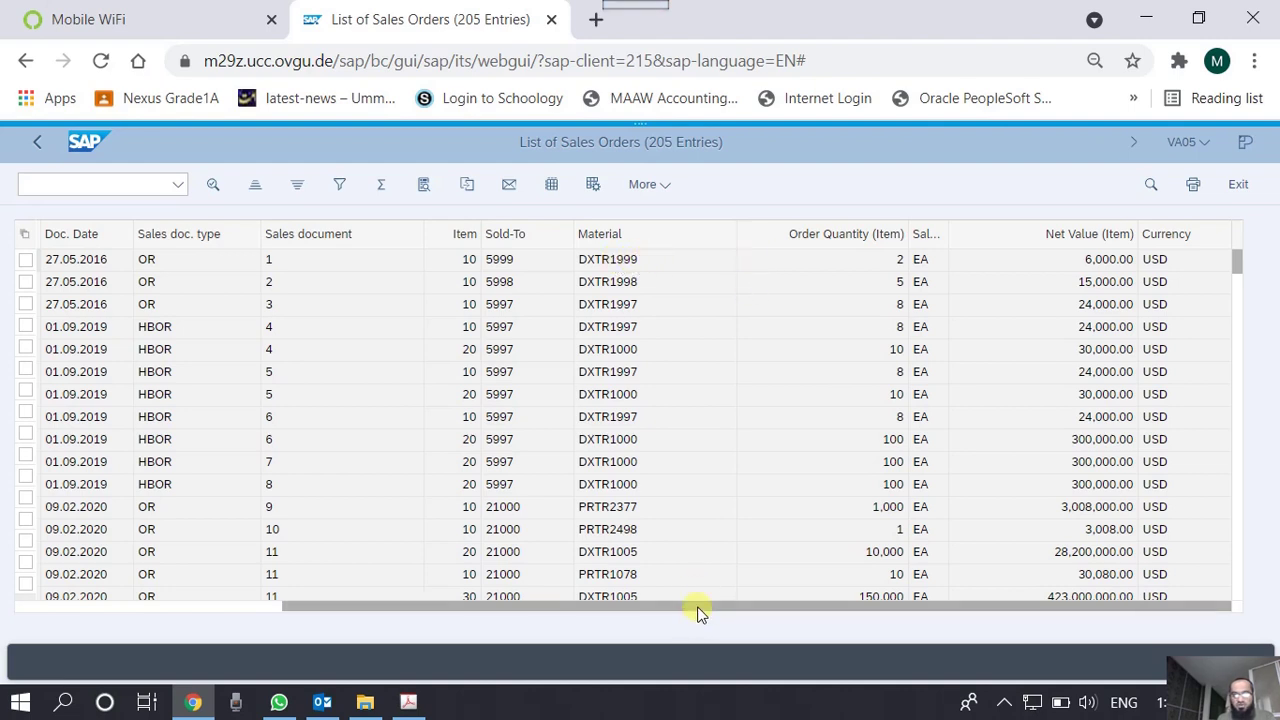
{"action": "left_click_drag", "start_coordinate": [697, 609], "coordinate": [549, 604]}
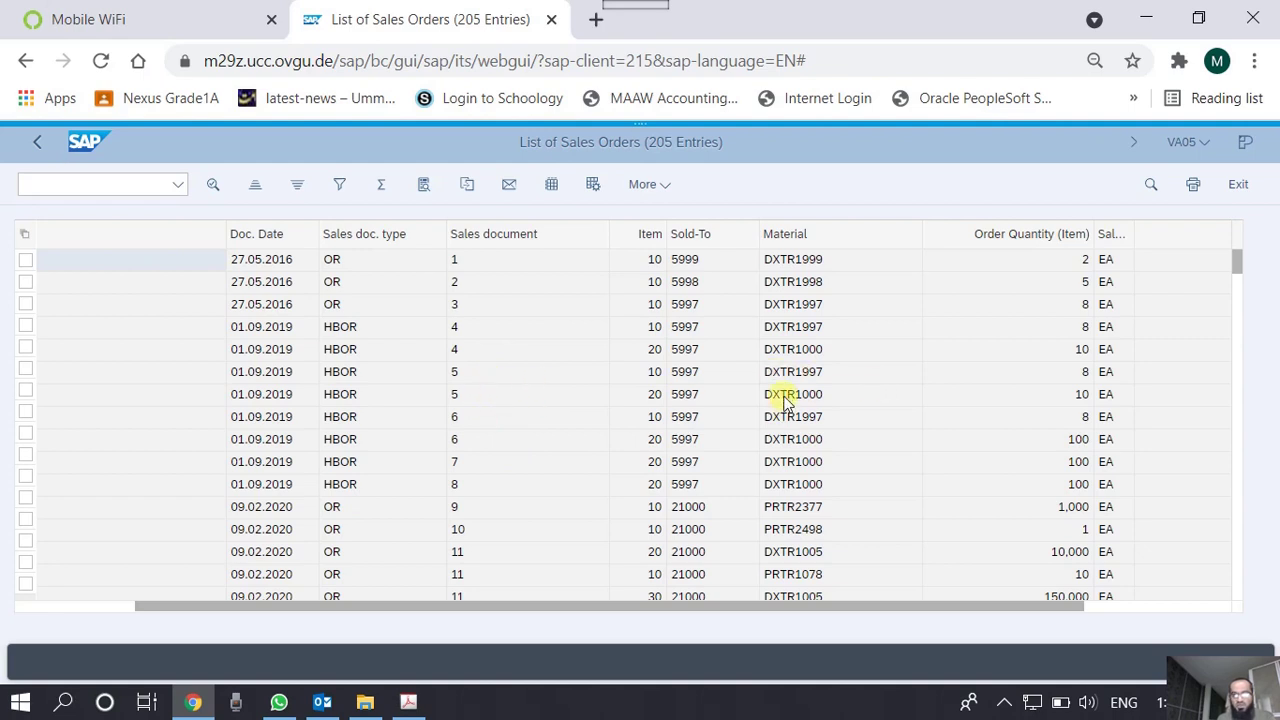
{"action": "left_click_drag", "start_coordinate": [677, 608], "coordinate": [905, 610]}
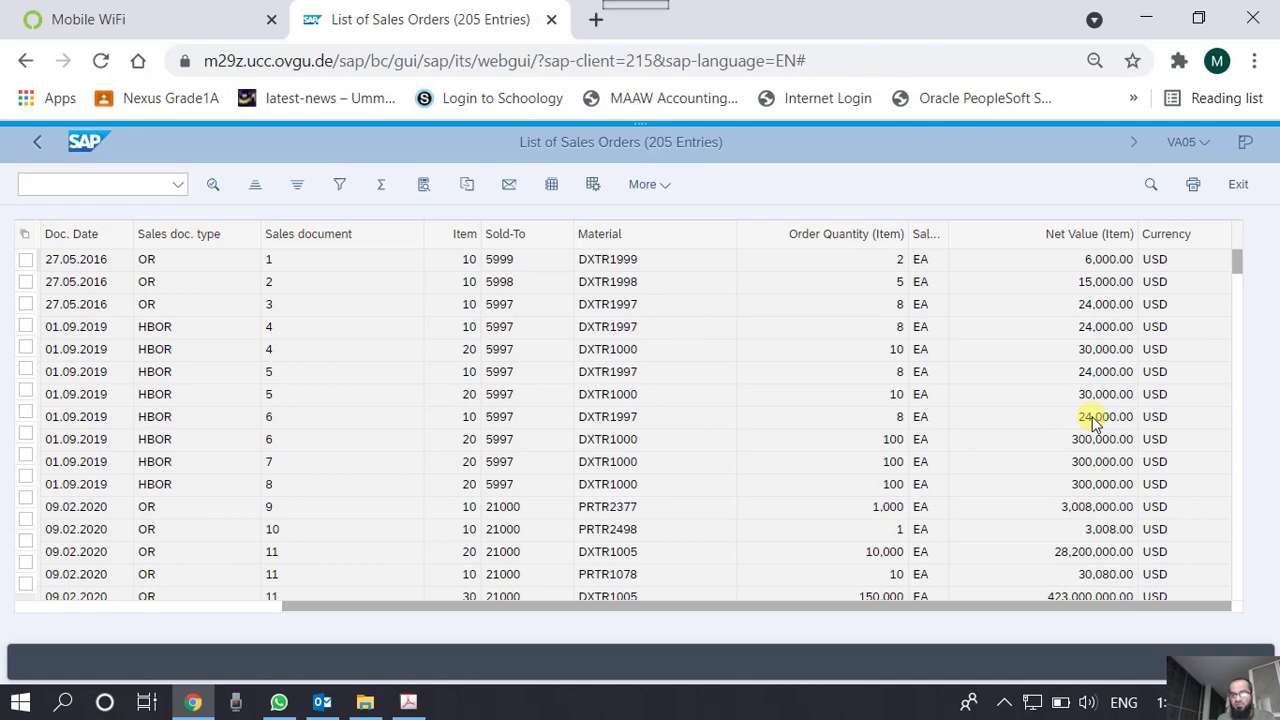
{"action": "left_click_drag", "start_coordinate": [770, 610], "coordinate": [423, 607]}
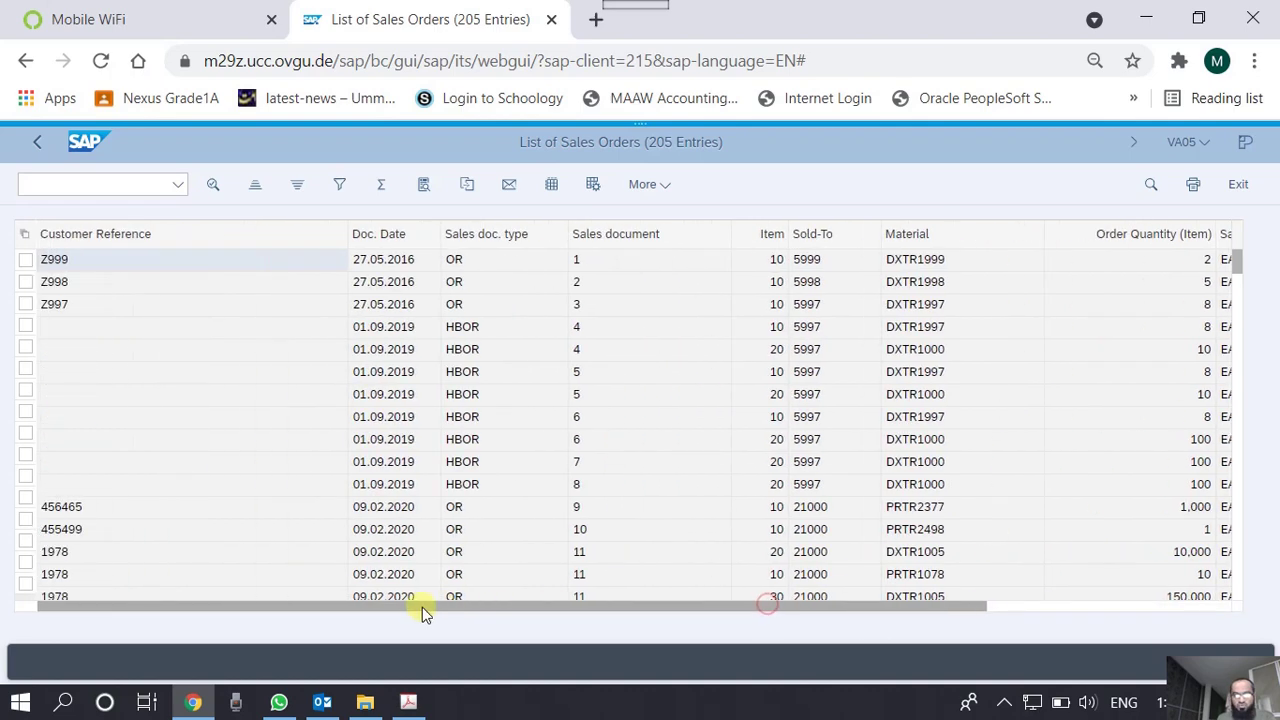
{"action": "left_click_drag", "start_coordinate": [1237, 260], "coordinate": [1236, 586]}
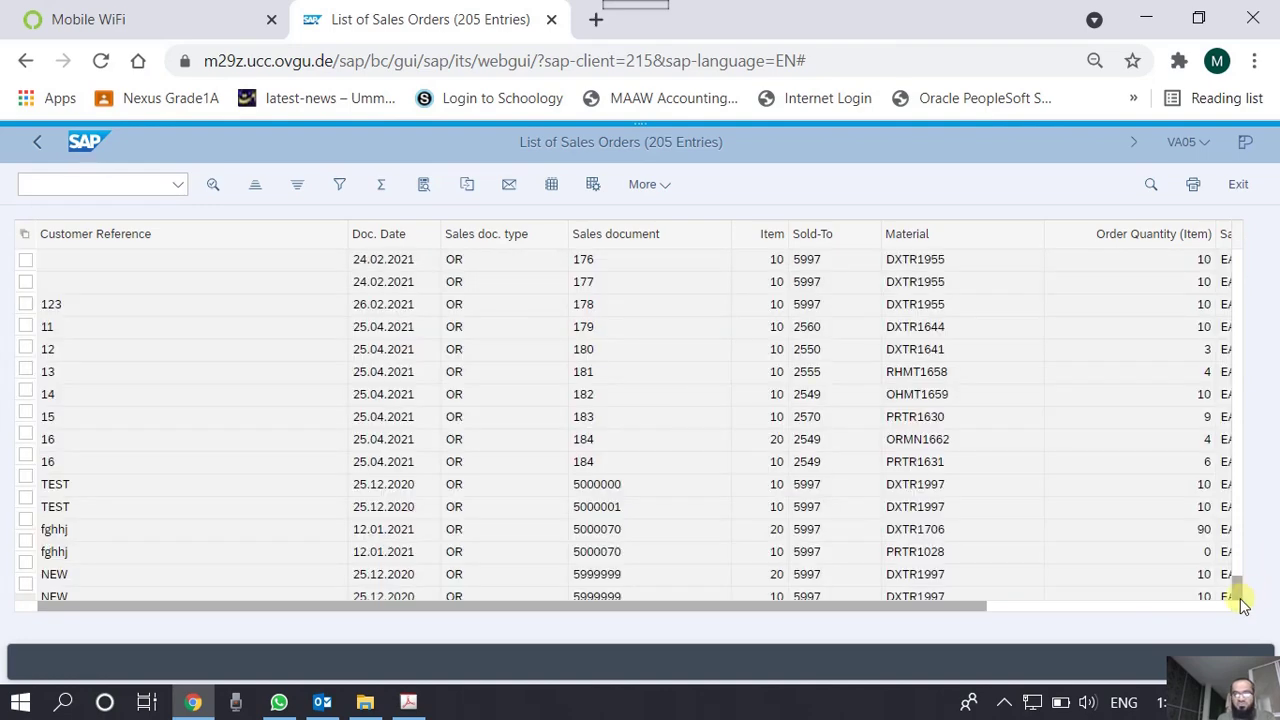
{"action": "left_click_drag", "start_coordinate": [1240, 597], "coordinate": [1237, 251]}
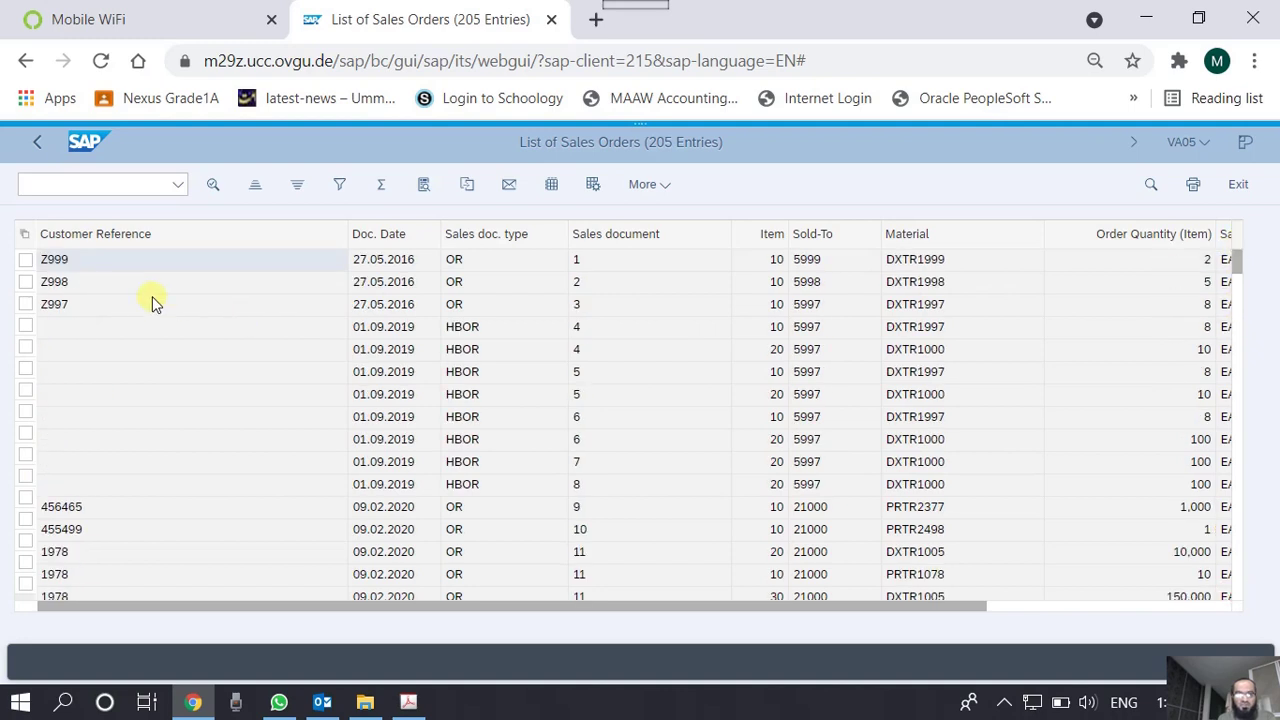
Open sales order 1 (customer reference Z999) in Change Standard Order
{"action": "left_click", "coordinate": [272, 262]}
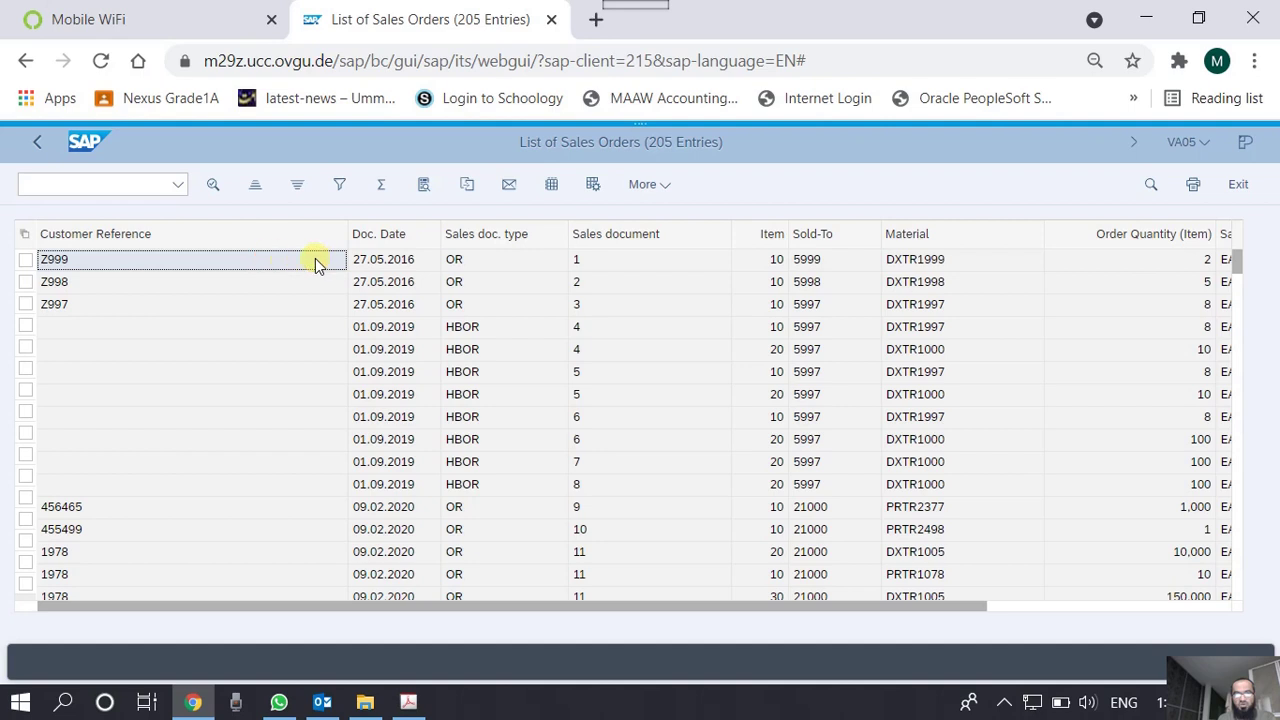
{"action": "left_click", "coordinate": [276, 257]}
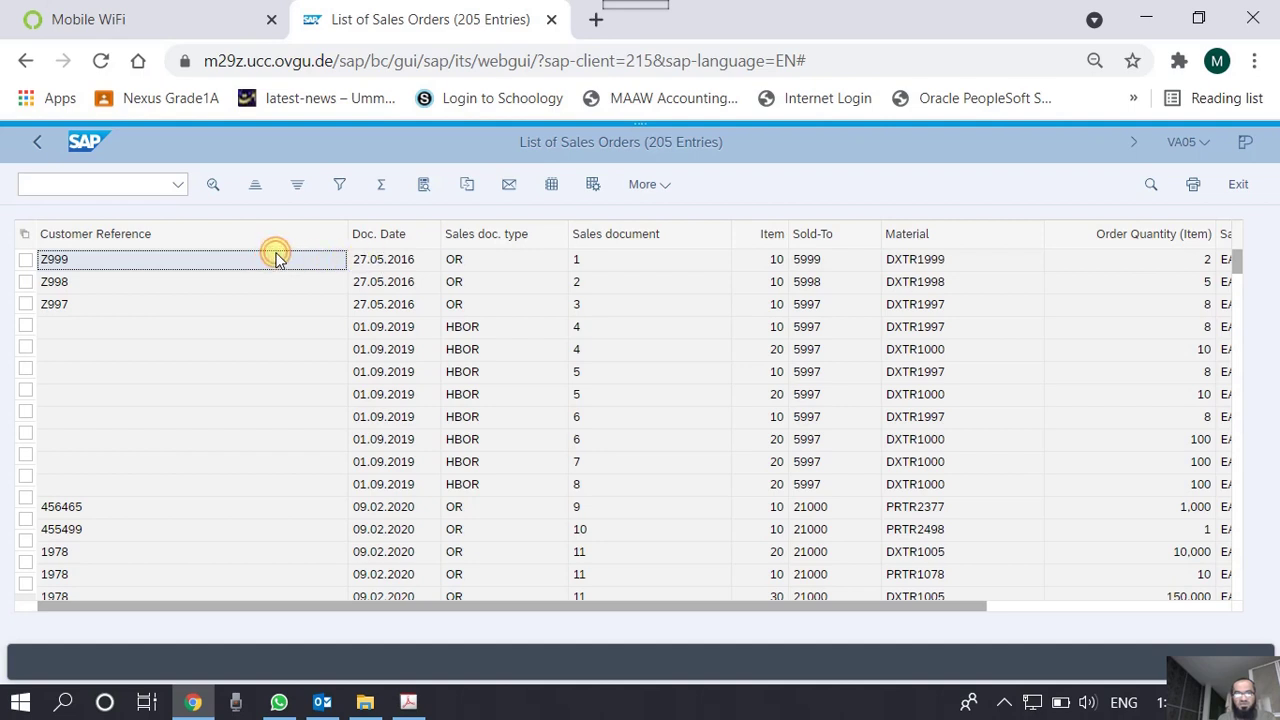
{"action": "double_click", "coordinate": [276, 257]}
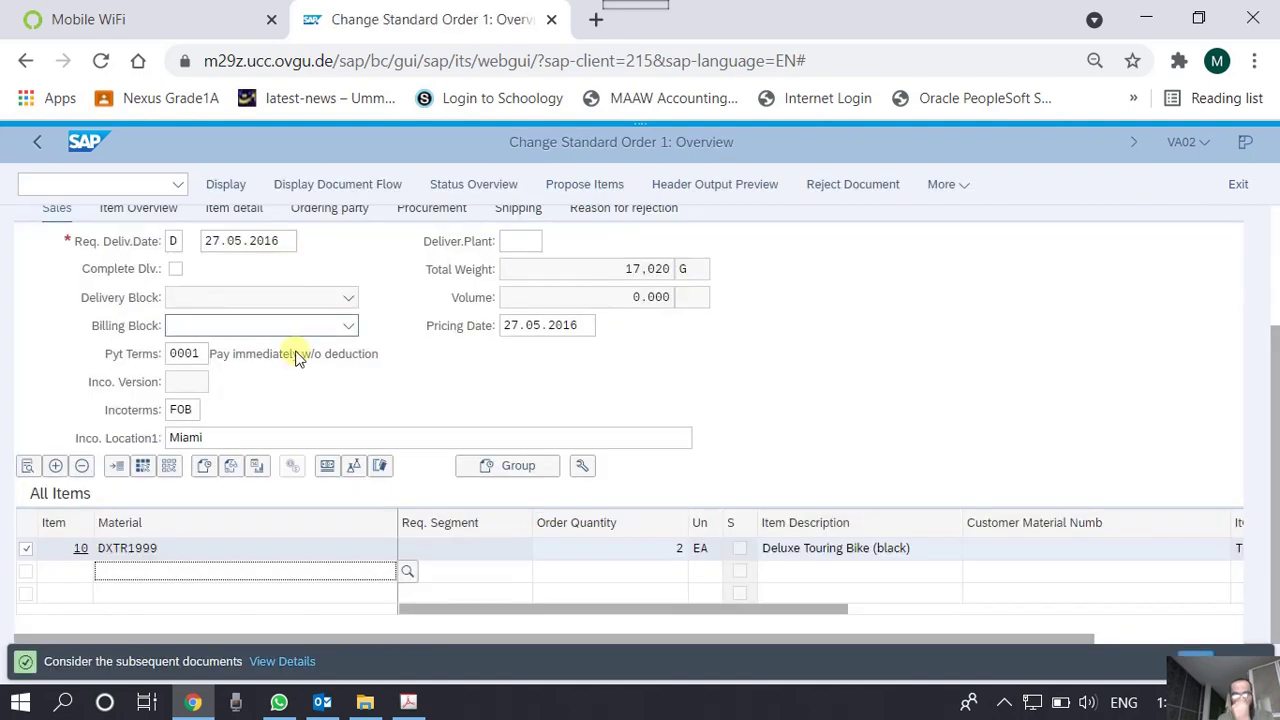
Scroll through order 1's Sales tab and All Items table with 2 EA Deluxe Touring Bike
{"action": "scroll", "coordinate": [310, 395], "scroll_direction": "up", "scroll_amount": 2}
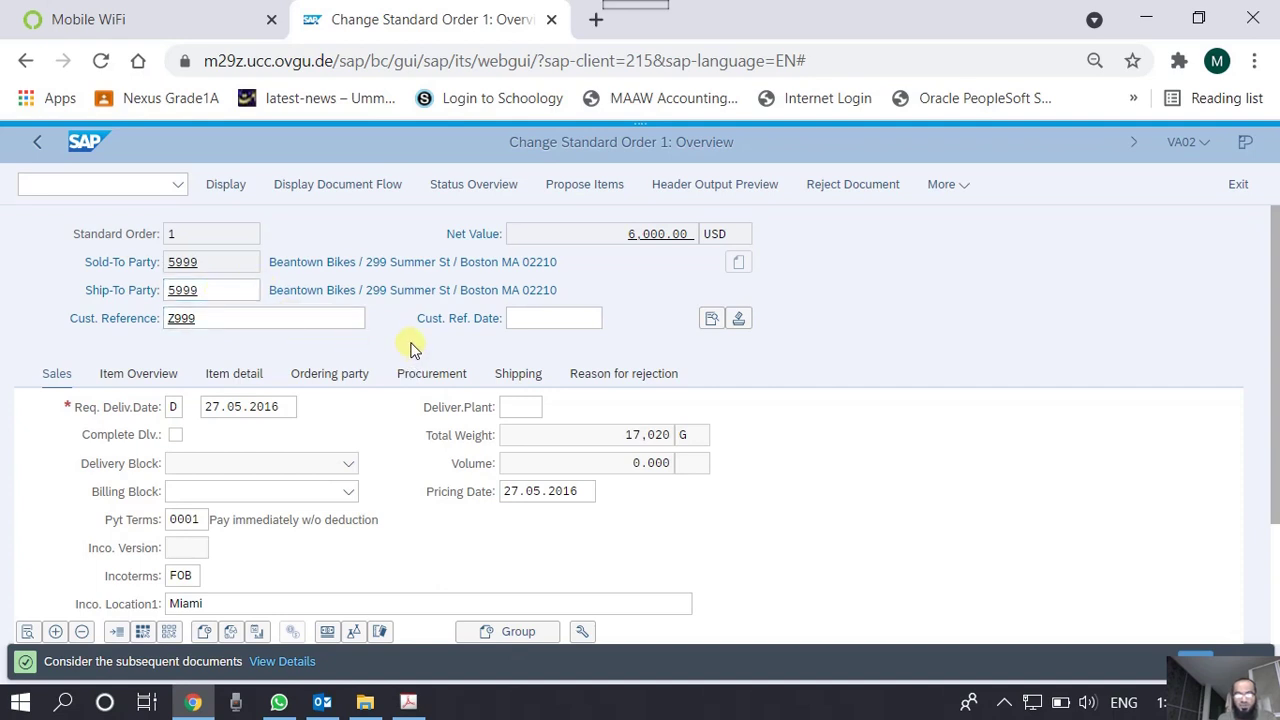
{"action": "scroll", "coordinate": [414, 349], "scroll_direction": "down", "scroll_amount": 2}
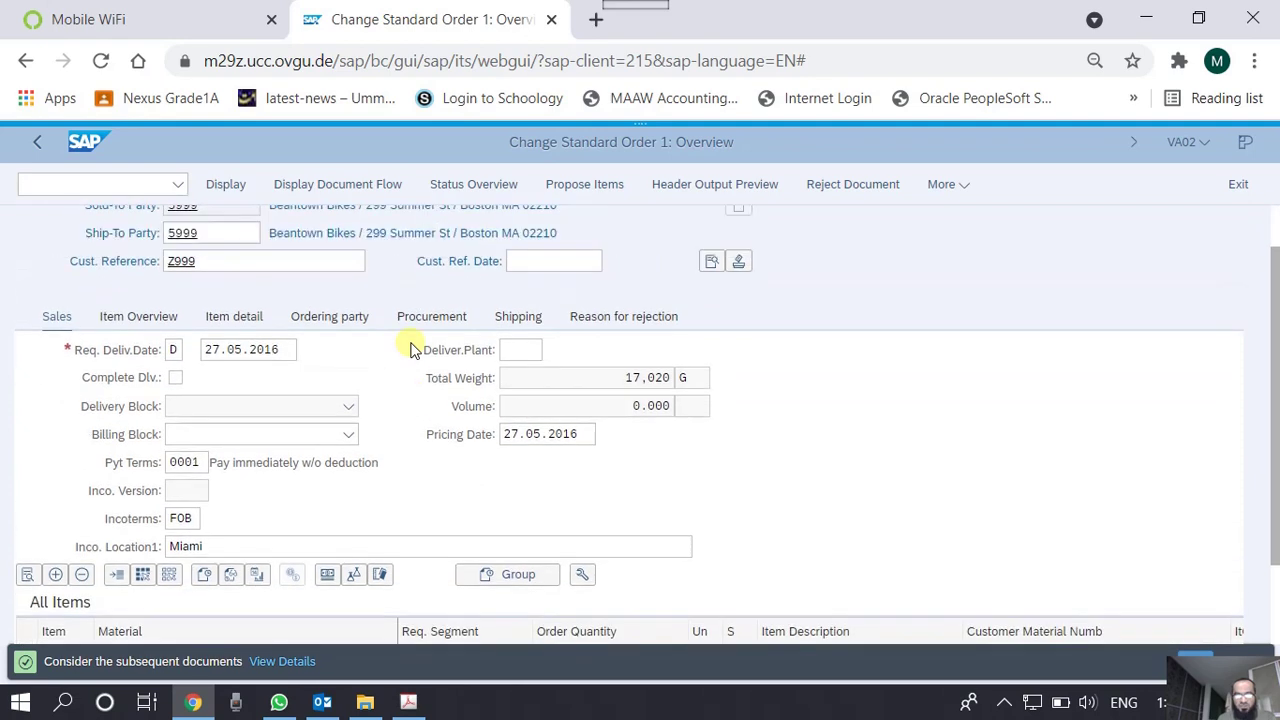
{"action": "scroll", "coordinate": [586, 243], "scroll_direction": "up", "scroll_amount": 2}
{"action": "scroll", "coordinate": [458, 415], "scroll_direction": "down", "scroll_amount": 2}
{"action": "scroll", "coordinate": [458, 415], "scroll_direction": "up", "scroll_amount": 2}
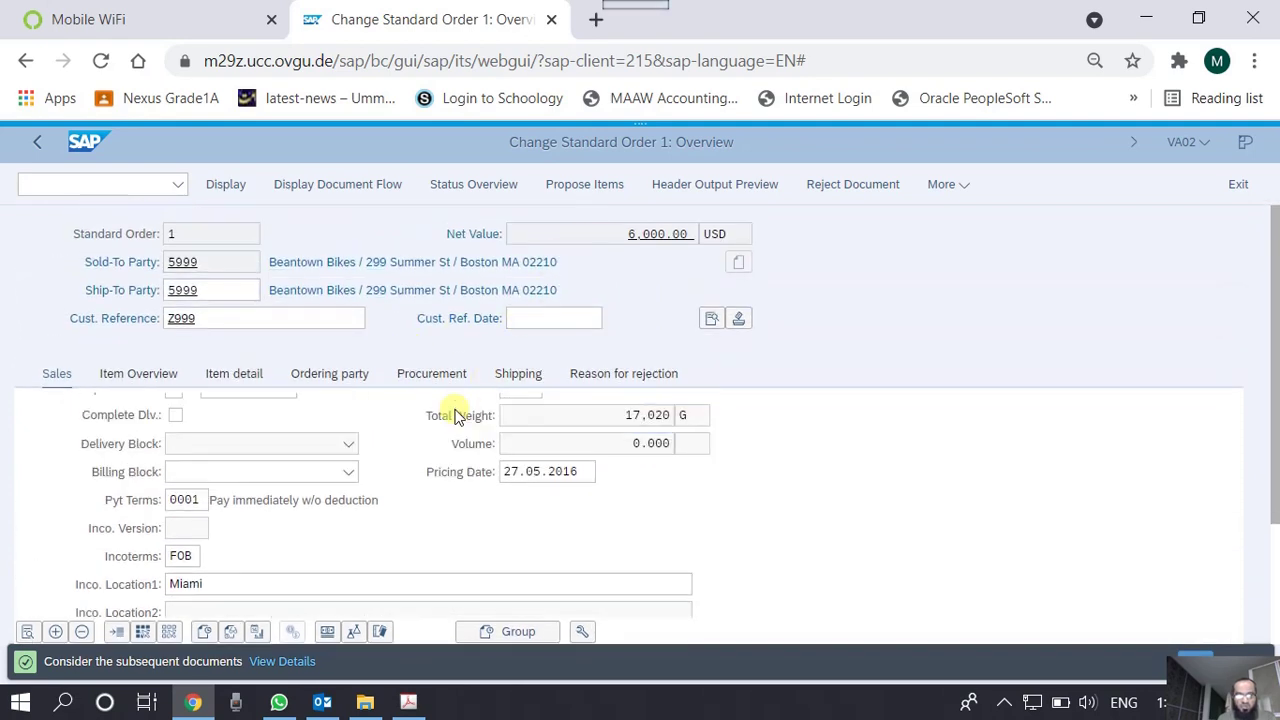
{"action": "scroll", "coordinate": [310, 520], "scroll_direction": "down", "scroll_amount": 2}
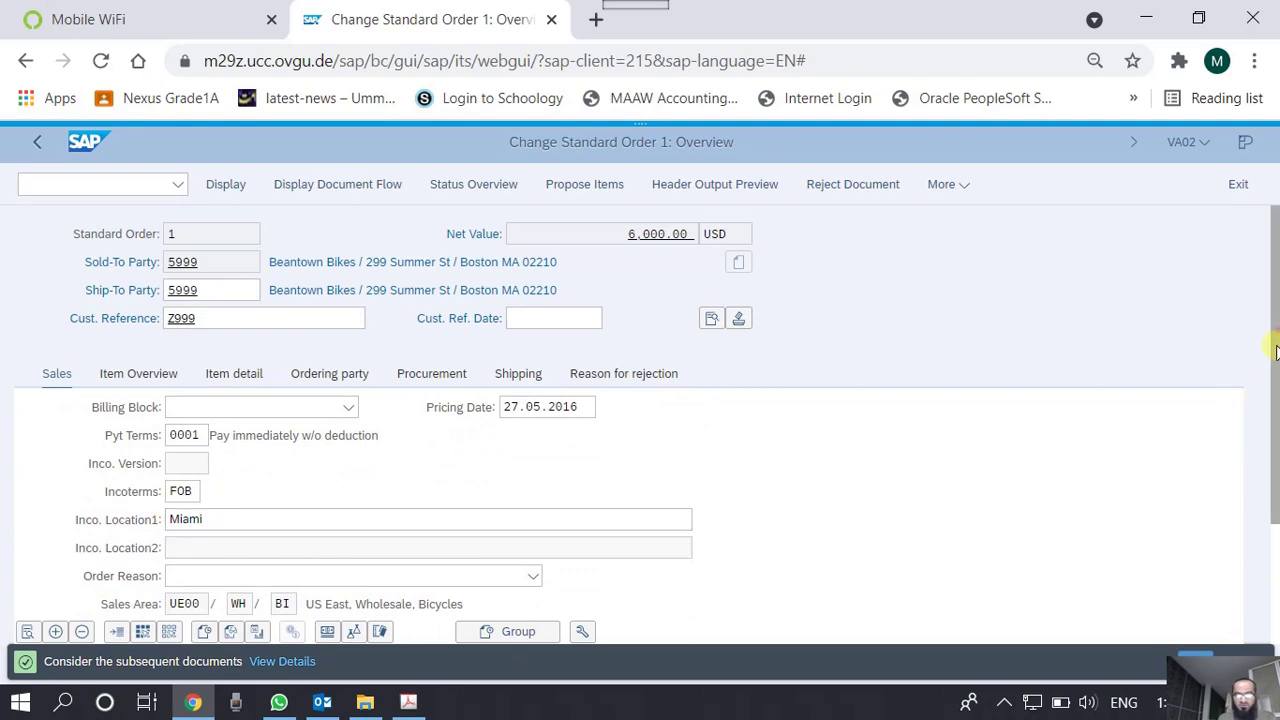
{"action": "left_click_drag", "start_coordinate": [1274, 335], "coordinate": [1274, 466]}
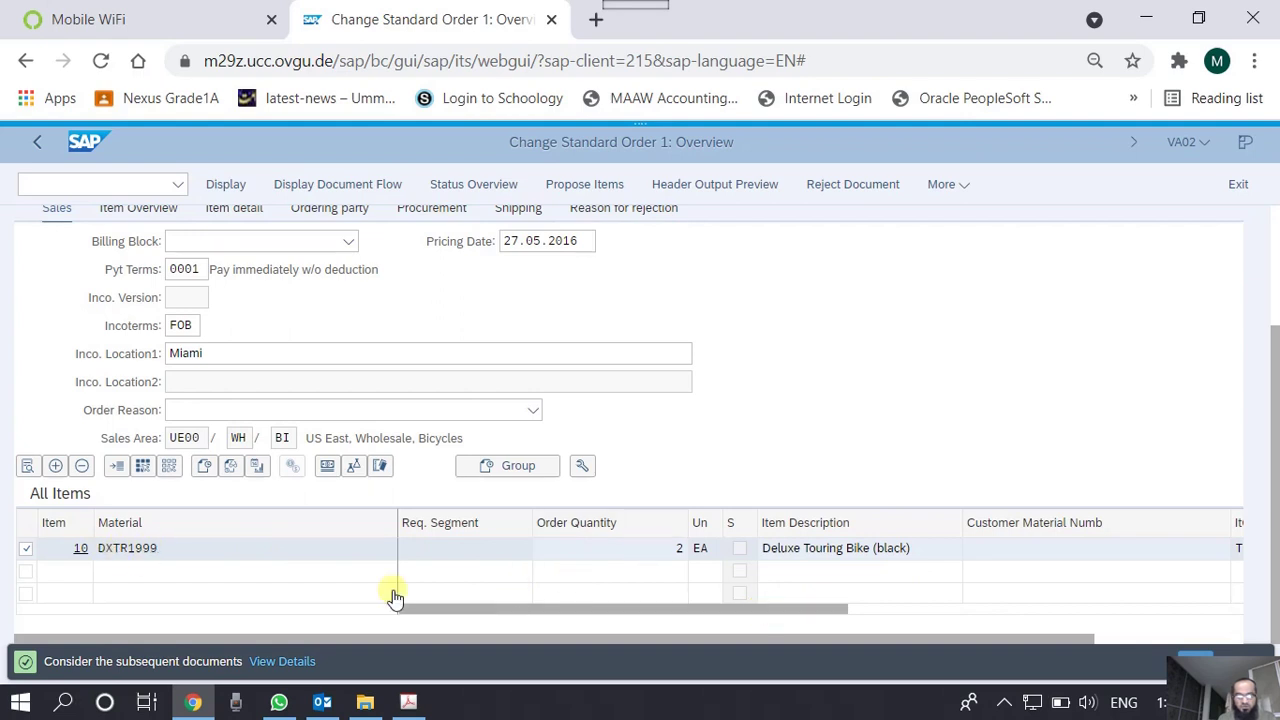
{"action": "left_click_drag", "start_coordinate": [490, 610], "coordinate": [400, 621]}
{"action": "left_click_drag", "start_coordinate": [503, 615], "coordinate": [931, 615]}
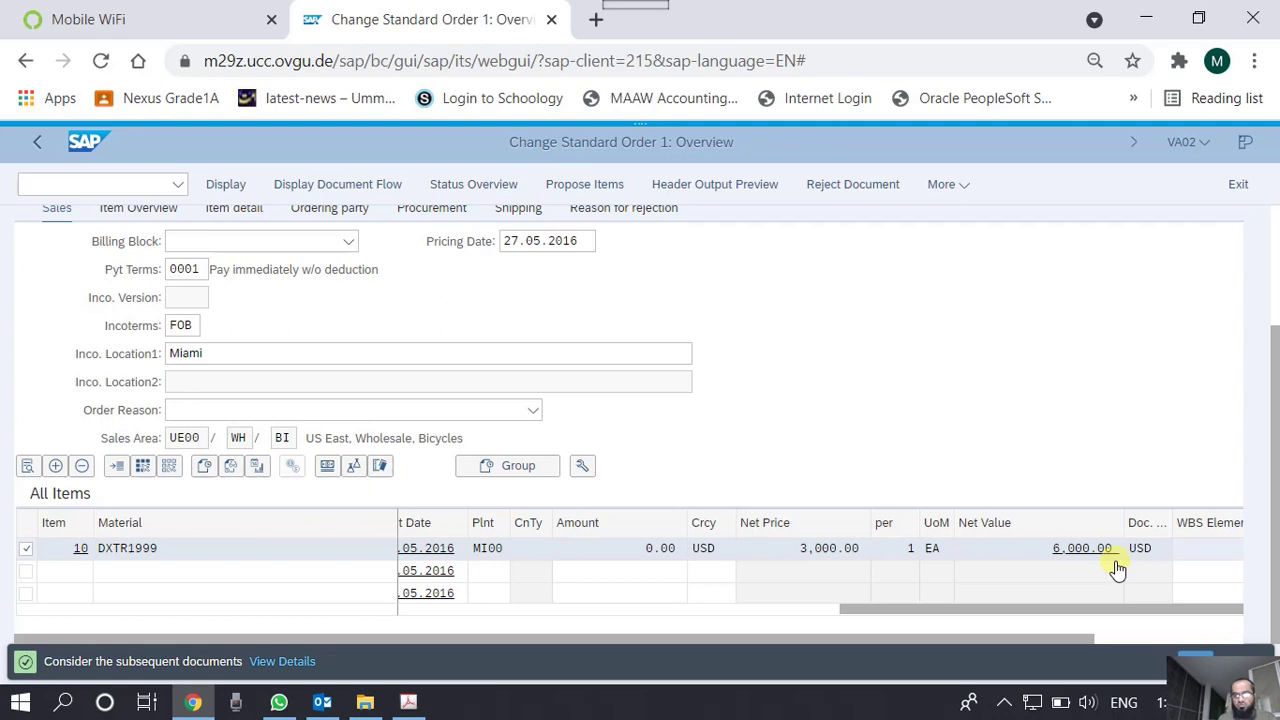
{"action": "left_click_drag", "start_coordinate": [1090, 612], "coordinate": [534, 611]}
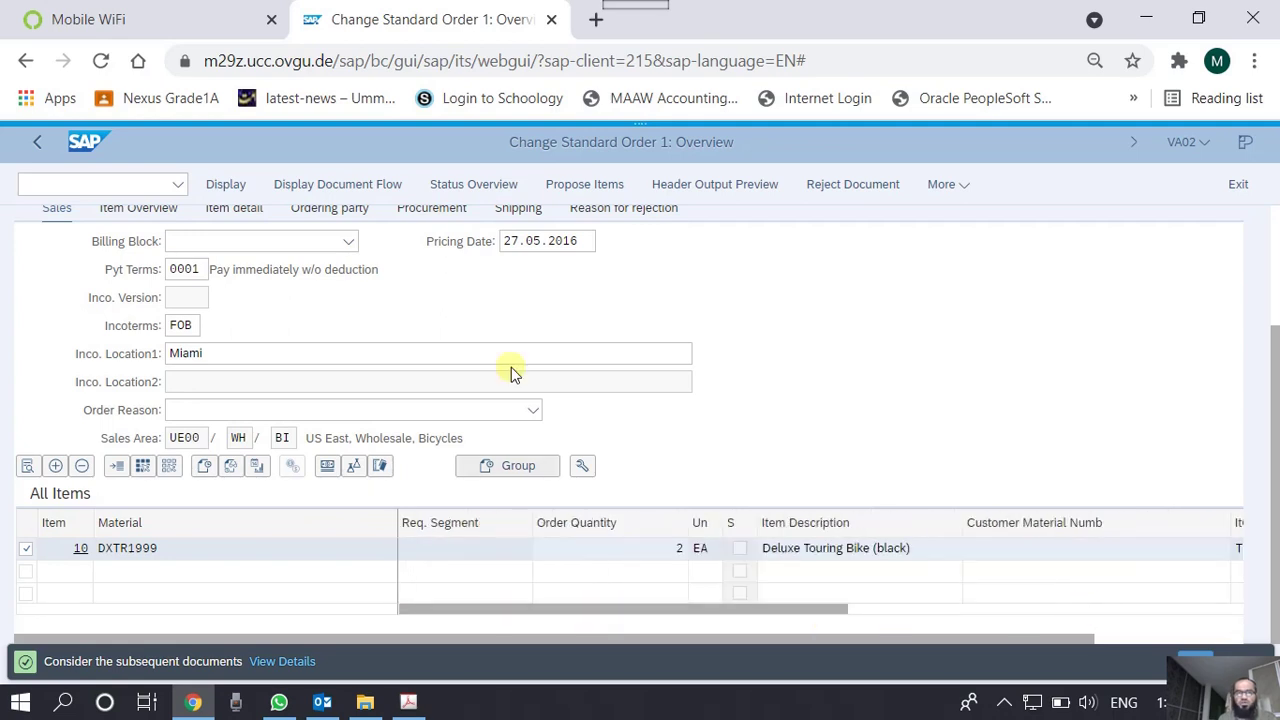
{"action": "scroll", "coordinate": [508, 360], "scroll_direction": "up", "scroll_amount": 2}
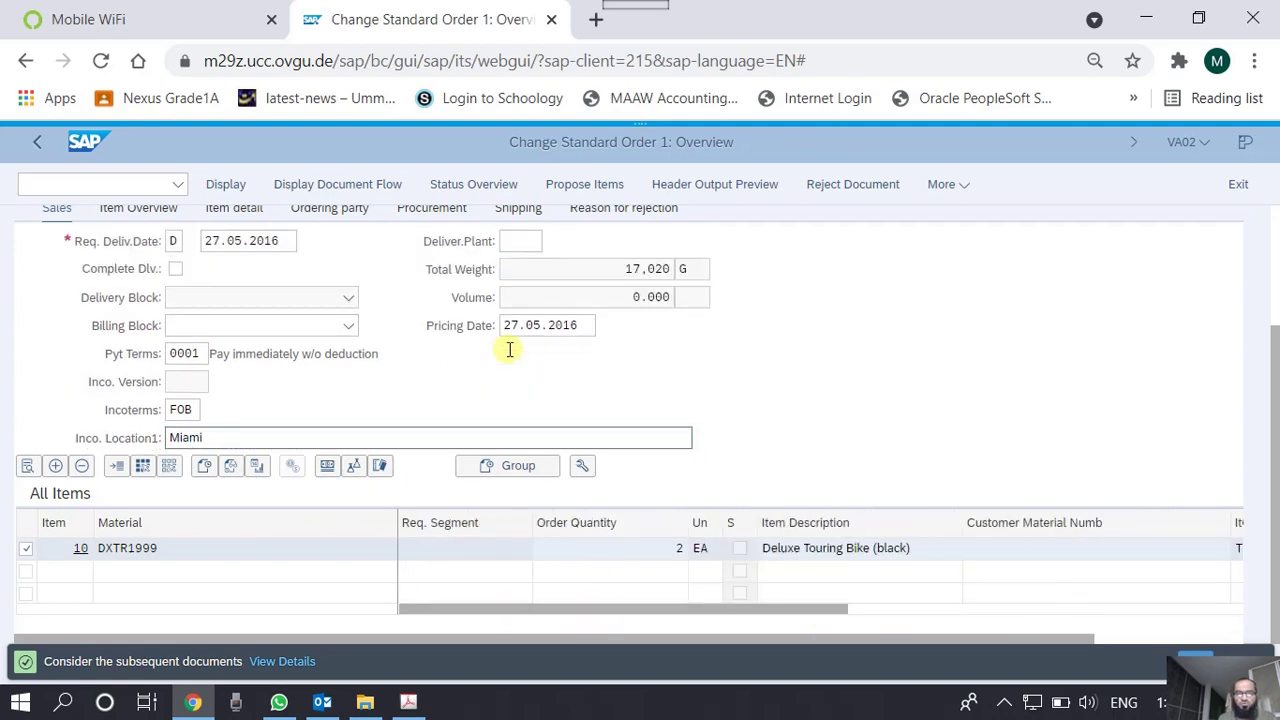
Check order 1's document flow, then return to the 205-entry sales order list
{"action": "left_click", "coordinate": [347, 188]}
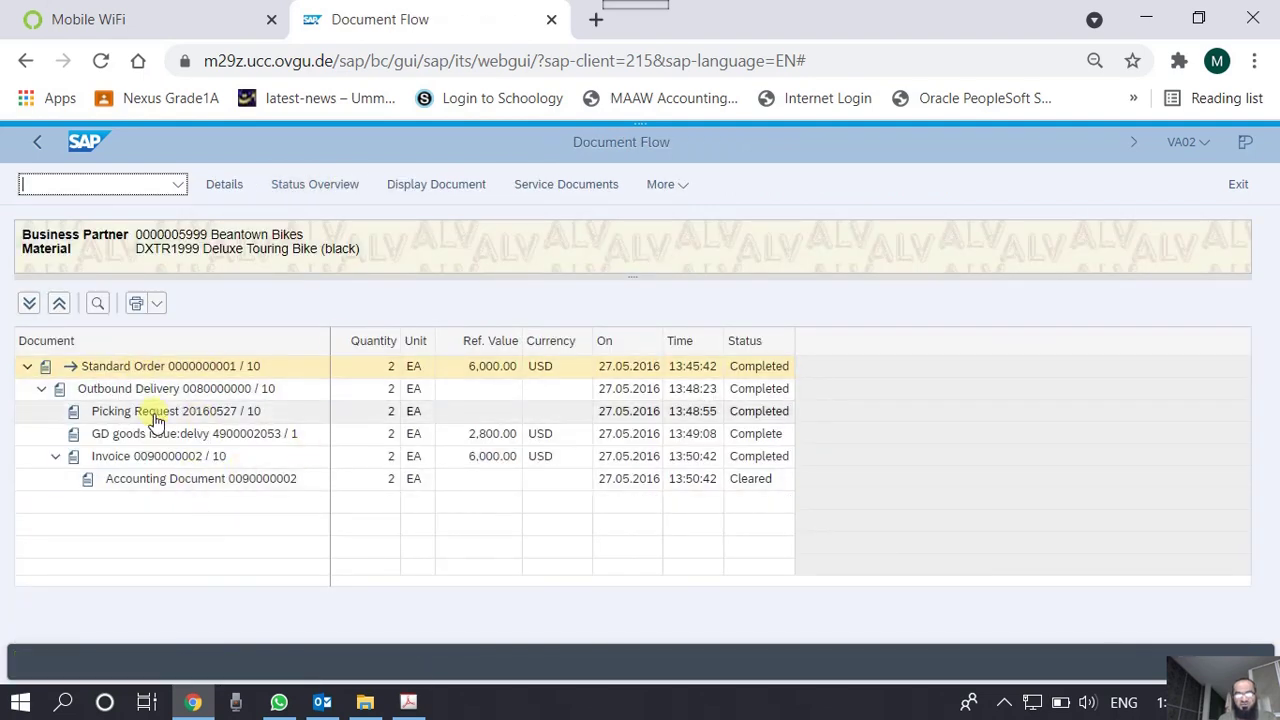
{"action": "left_click", "coordinate": [35, 147]}
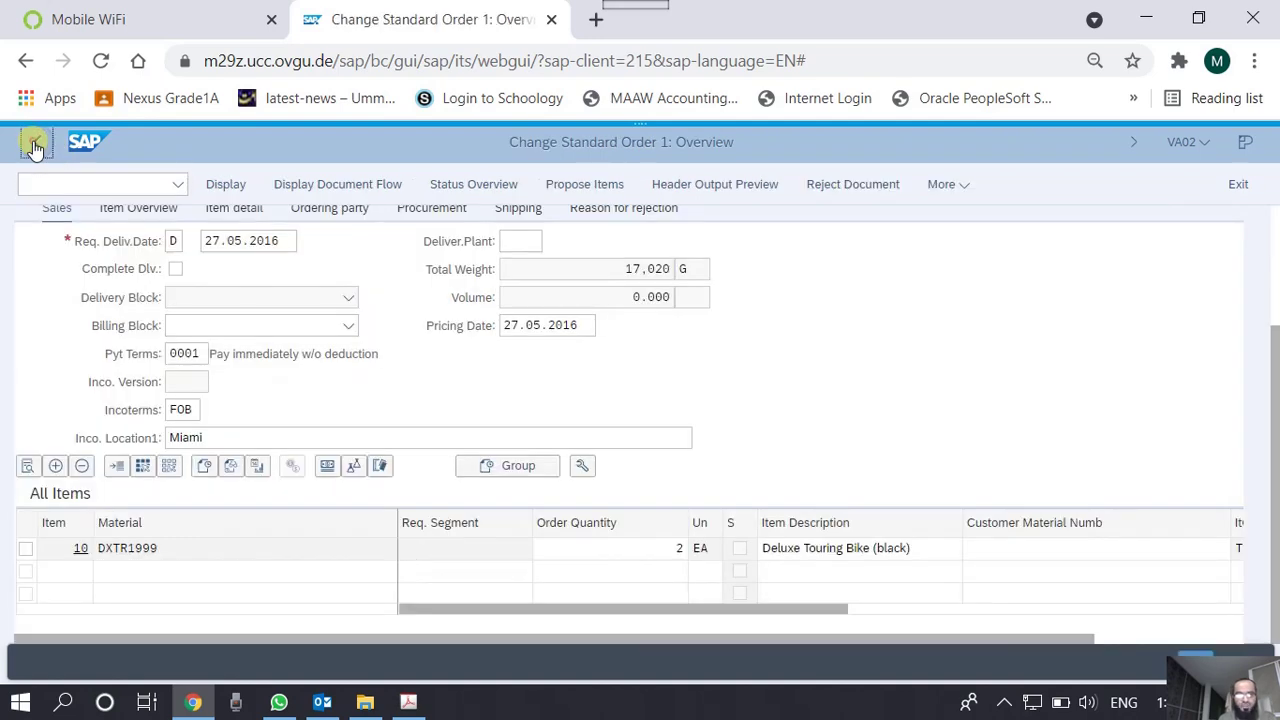
{"action": "left_click", "coordinate": [35, 147]}
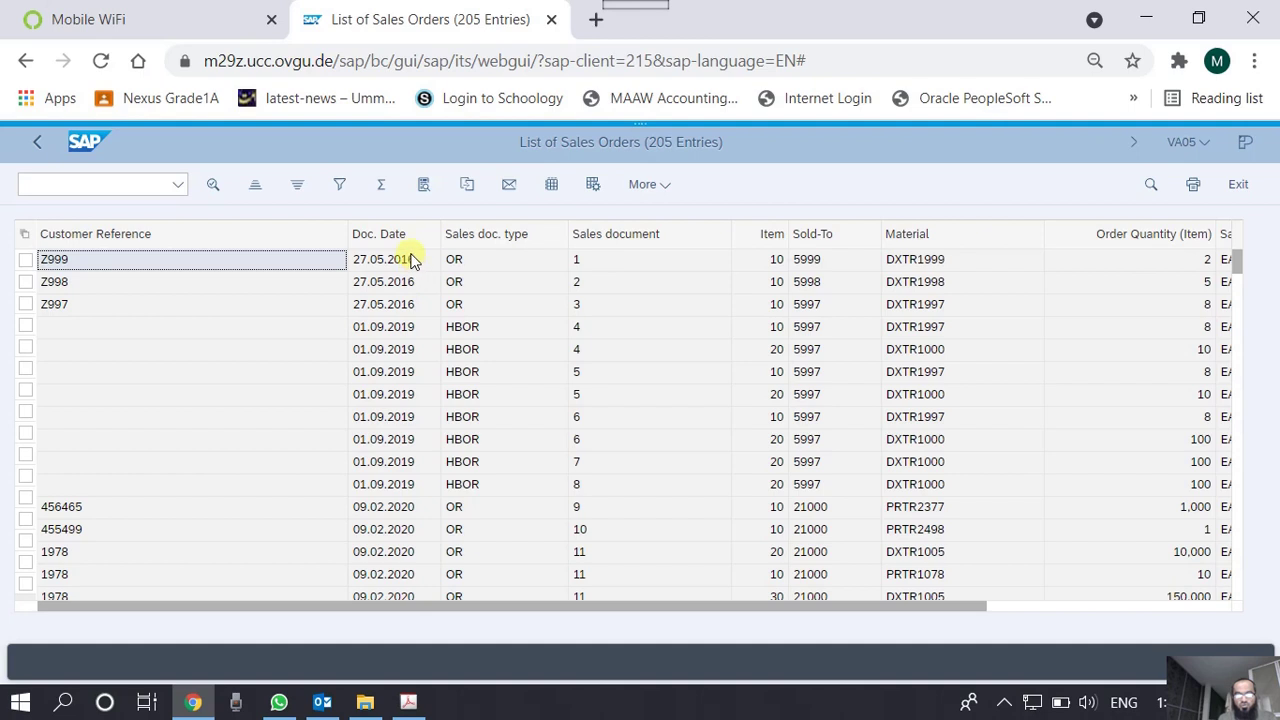
Sort the 205-entry sales order list ascending by Sold-To
{"action": "left_click", "coordinate": [860, 240]}
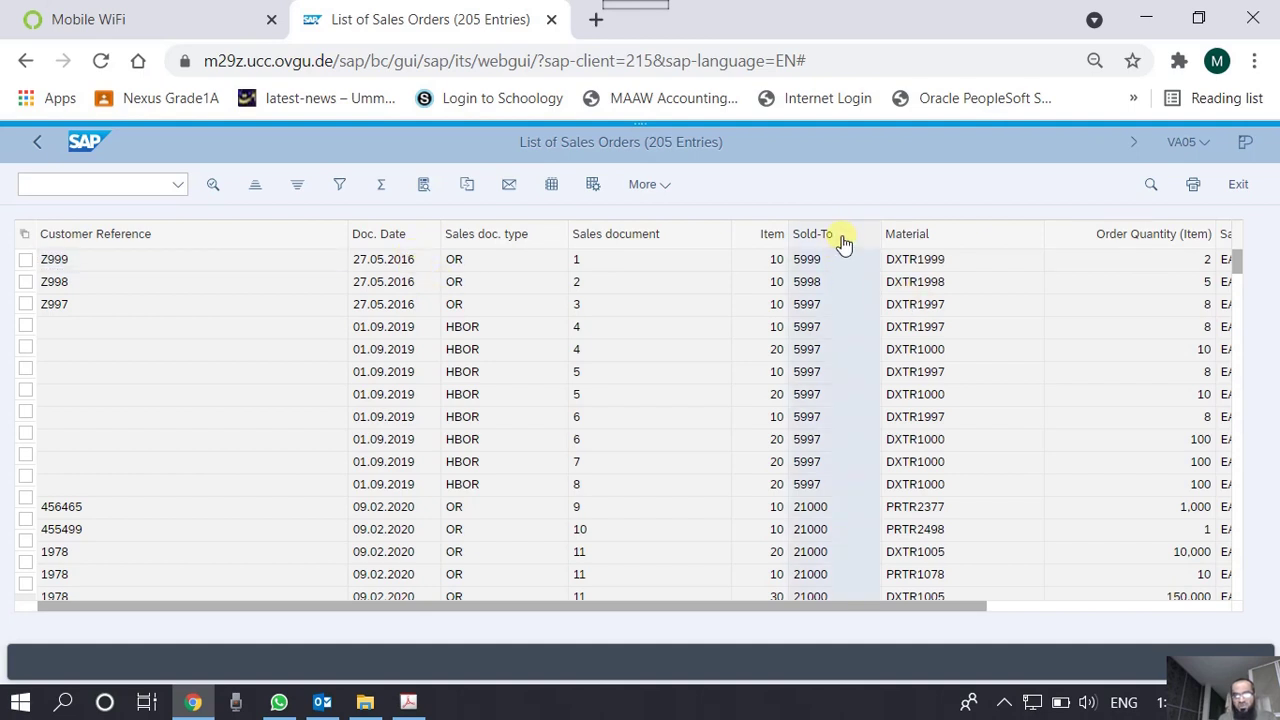
{"action": "left_click", "coordinate": [253, 189]}
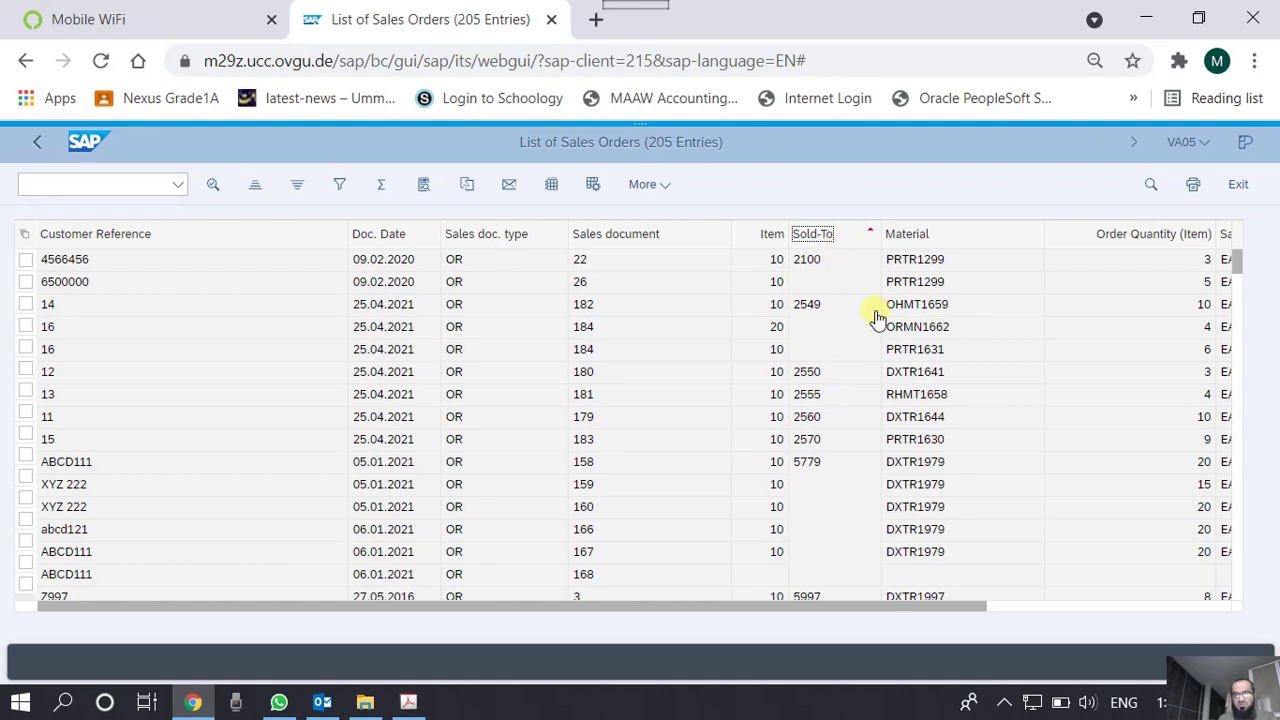
{"action": "left_click", "coordinate": [840, 240]}
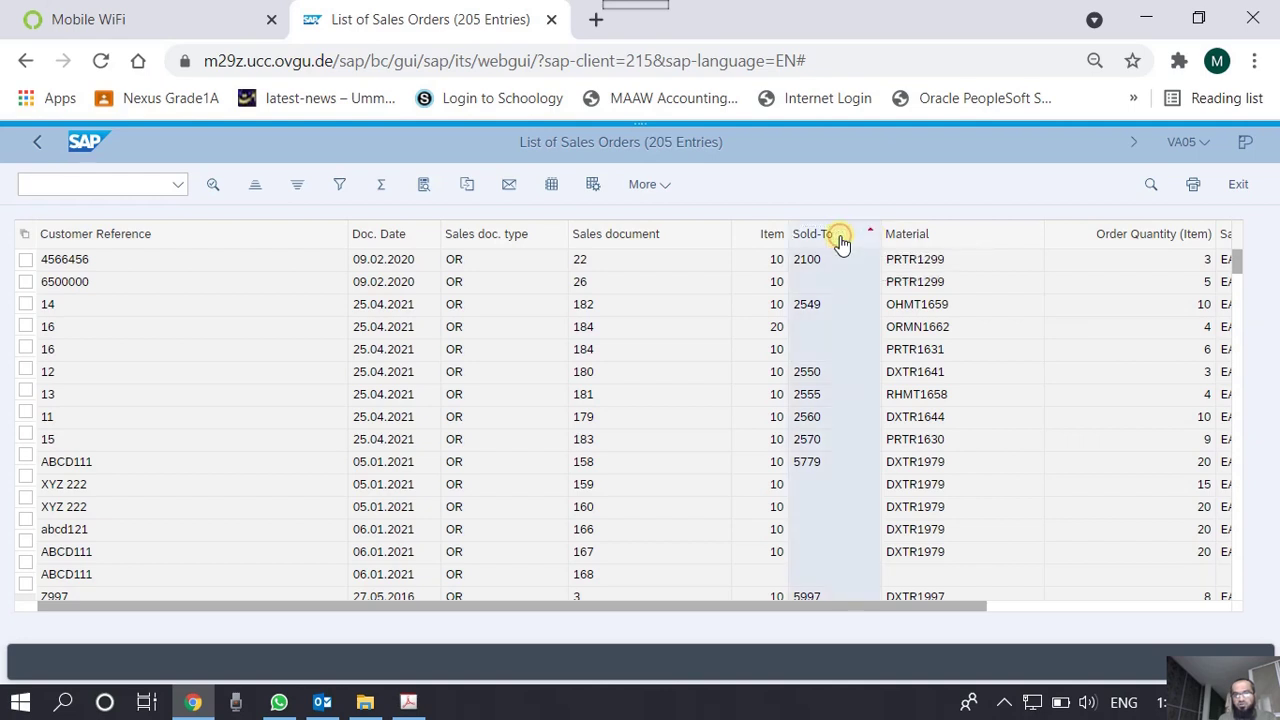
Sort descending by Sold-To, then filter to Sold-To party 21000, leaving 82 entries
{"action": "left_click", "coordinate": [299, 190]}
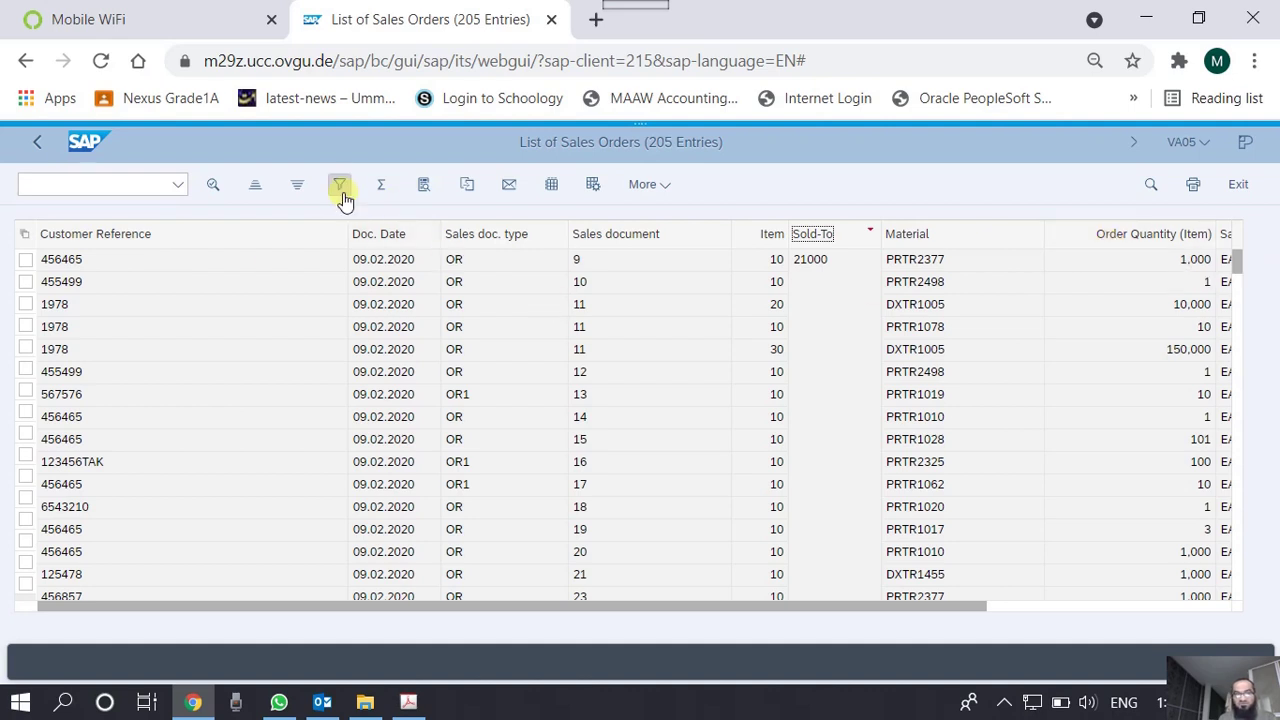
{"action": "left_click", "coordinate": [853, 243]}
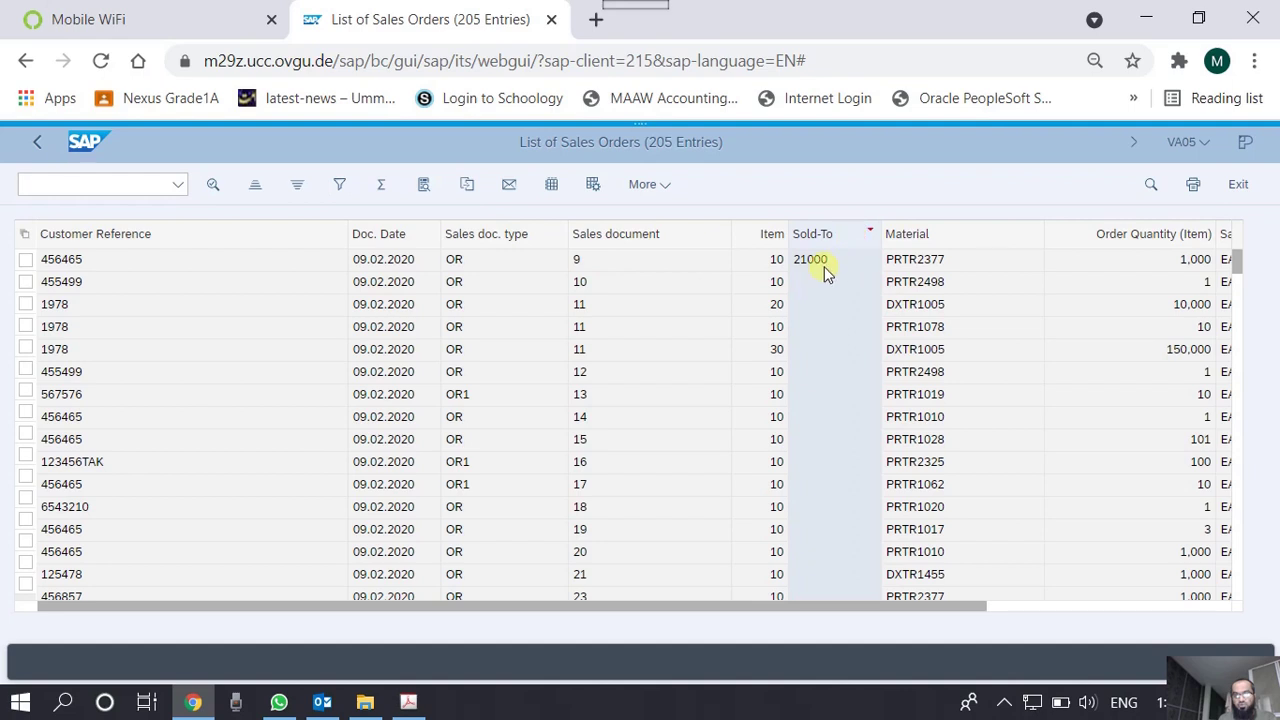
{"action": "left_click", "coordinate": [340, 187]}
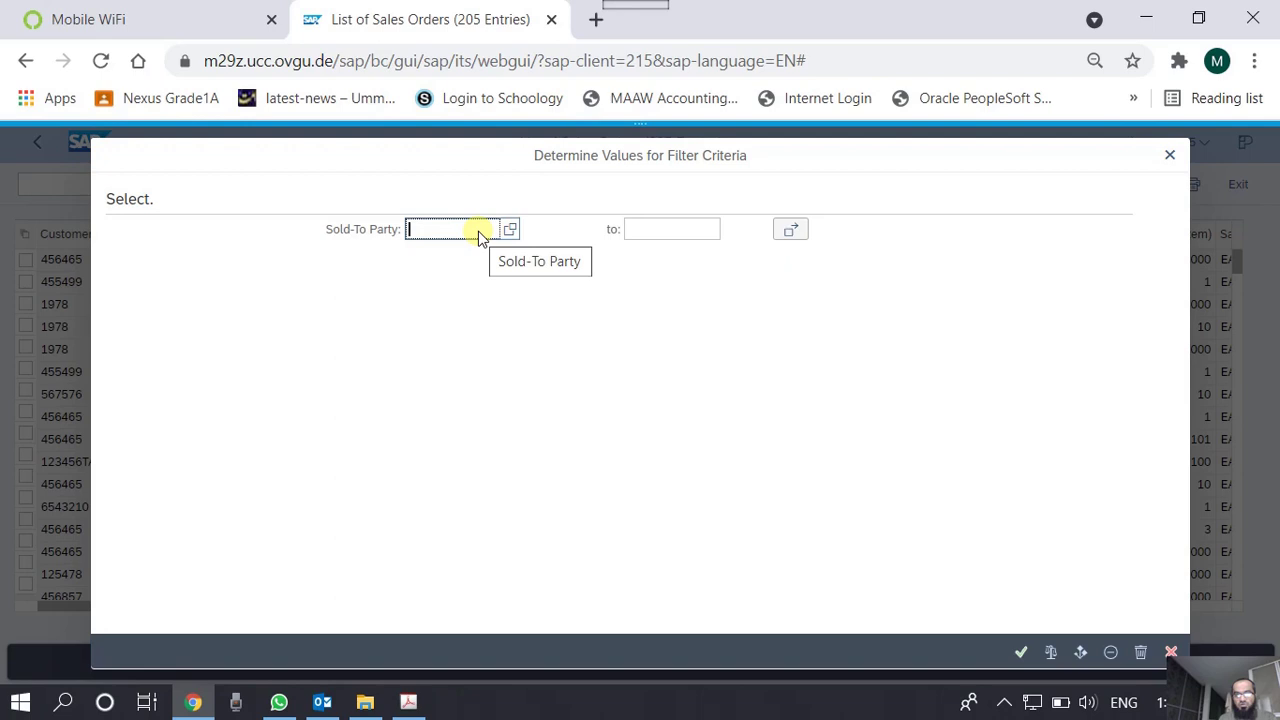
{"action": "type", "text": "21000"}
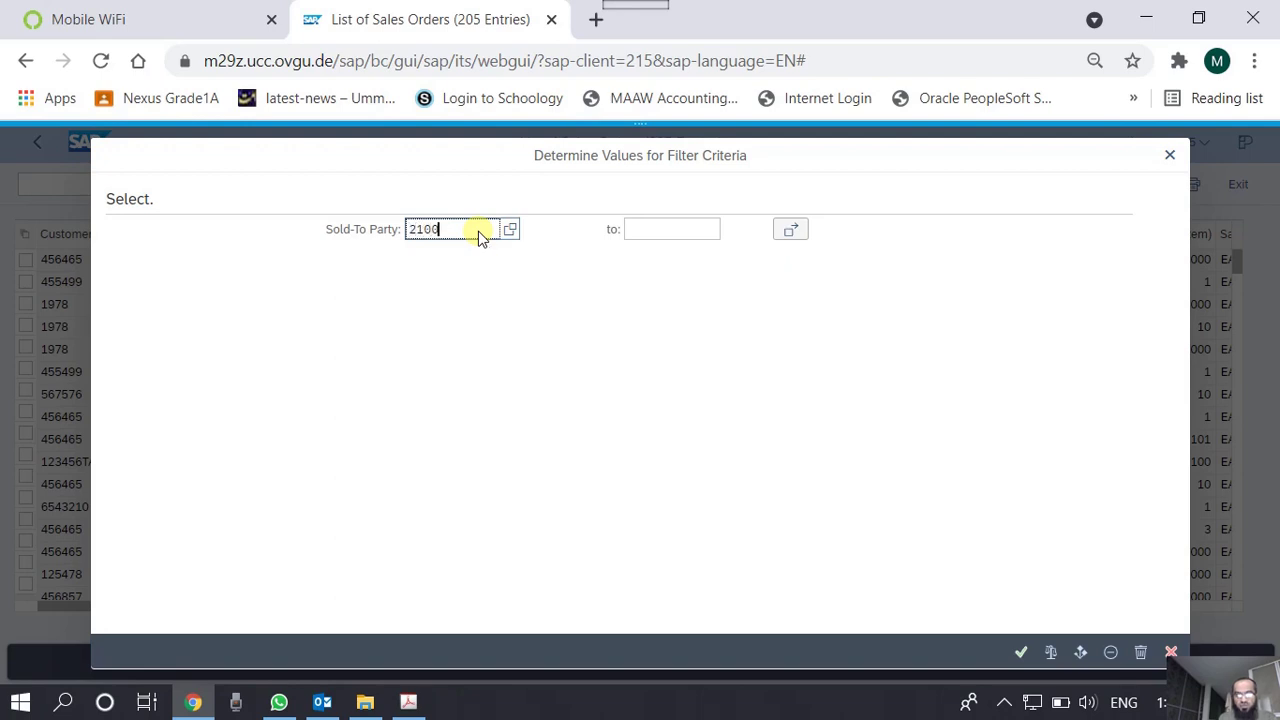
{"action": "left_click", "coordinate": [1020, 652]}
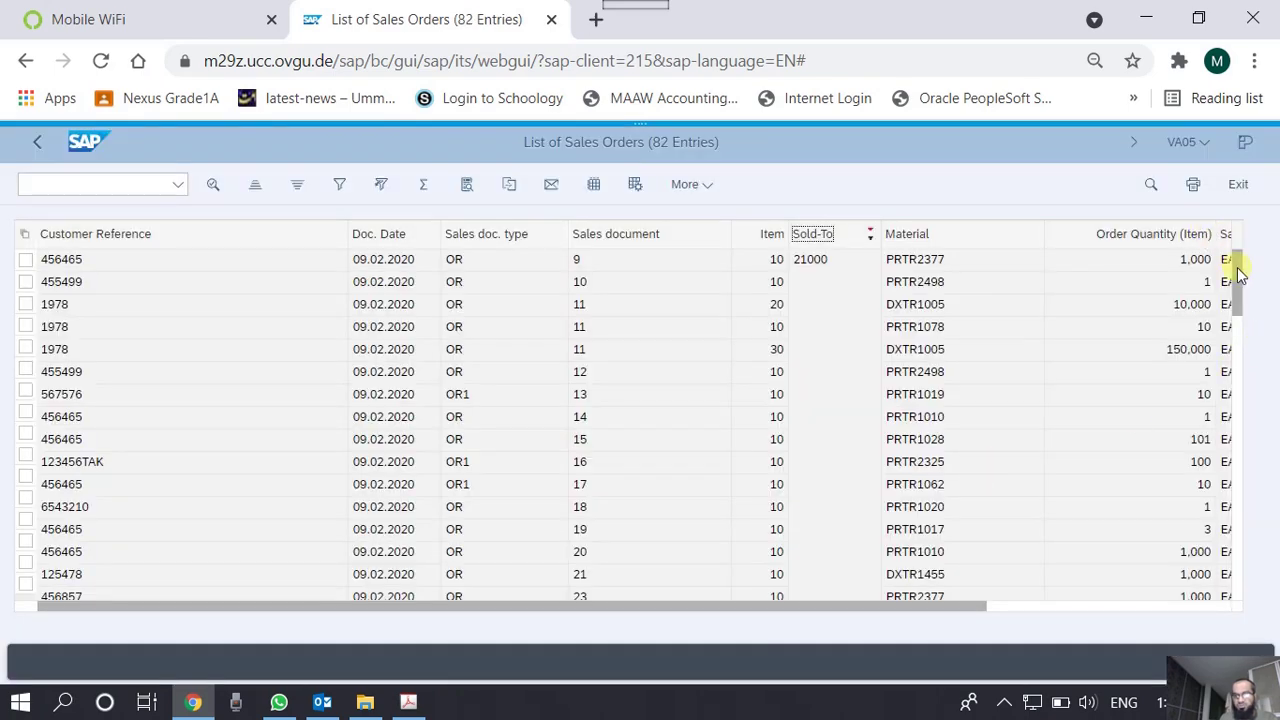
{"action": "mouse_move", "coordinate": [1238, 275]}
{"action": "left_mouse_down"}
{"action": "mouse_move", "coordinate": [1251, 554]}
{"action": "mouse_move", "coordinate": [1228, 397]}
{"action": "mouse_move", "coordinate": [1238, 250]}
{"action": "left_mouse_up"}
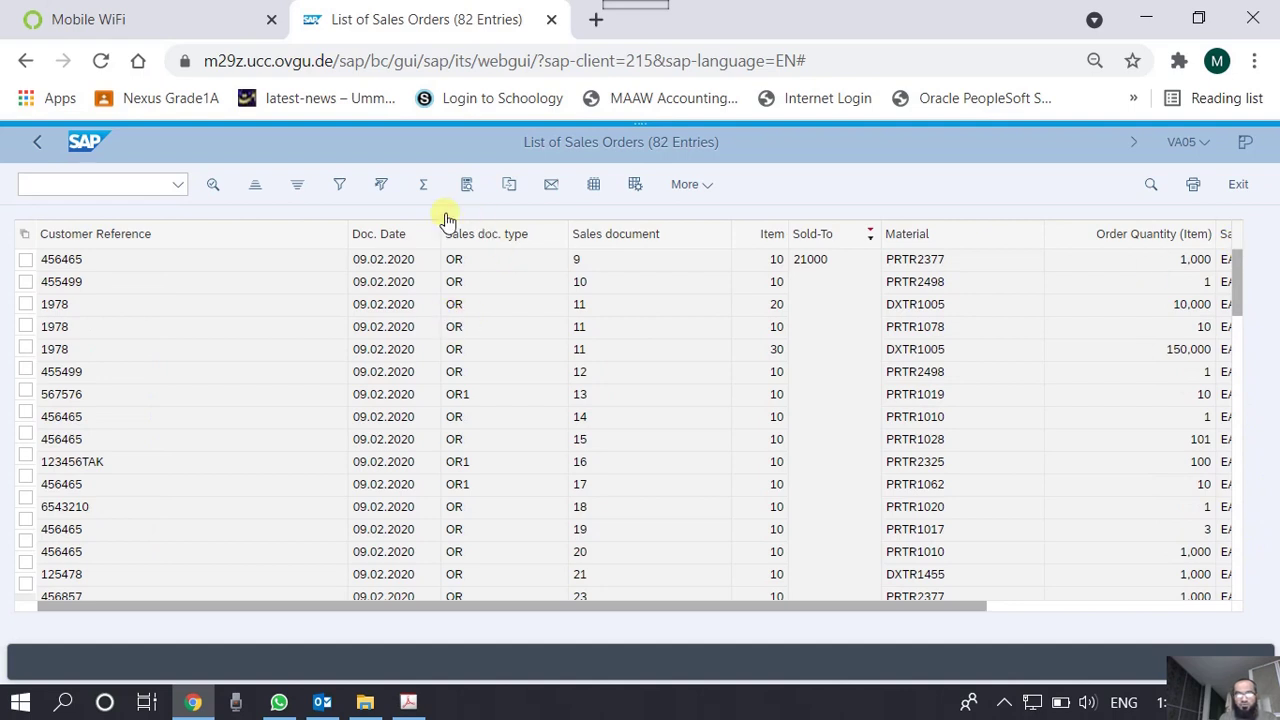
Delete the Sold-To filter to restore all 205 entries and bring up Change Layout
{"action": "left_click", "coordinate": [384, 188]}
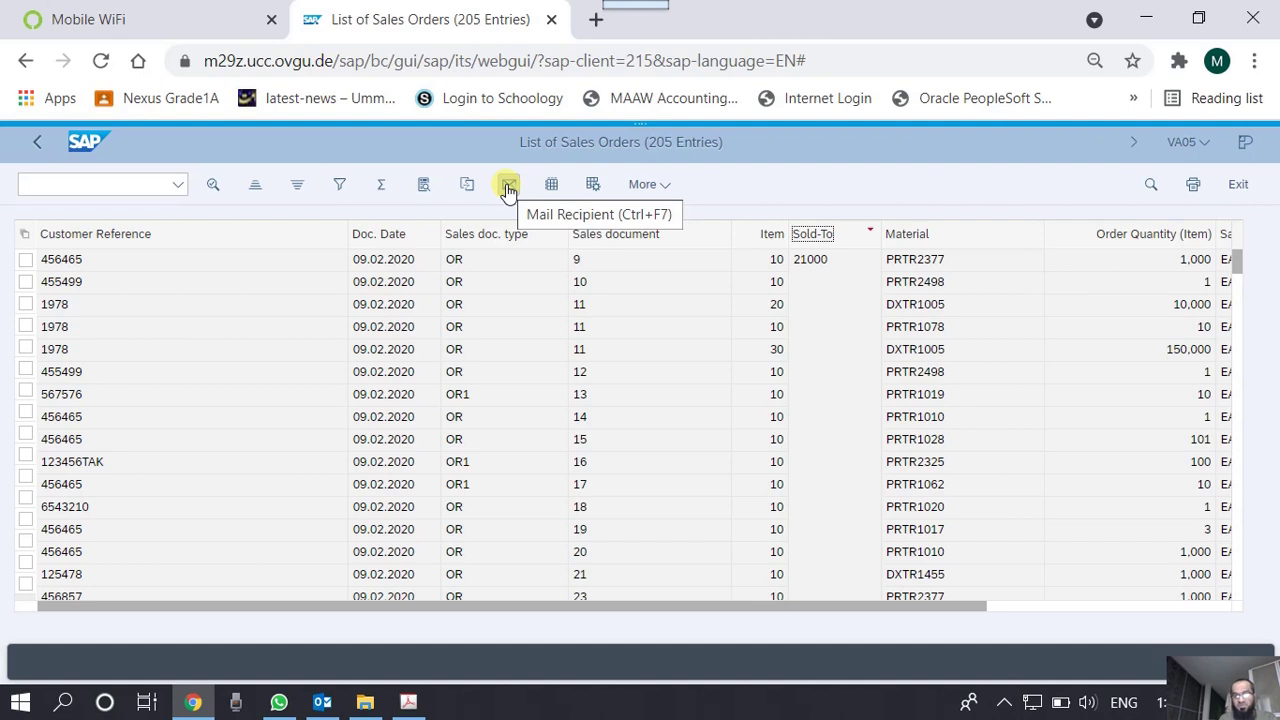
{"action": "left_click", "coordinate": [553, 188]}
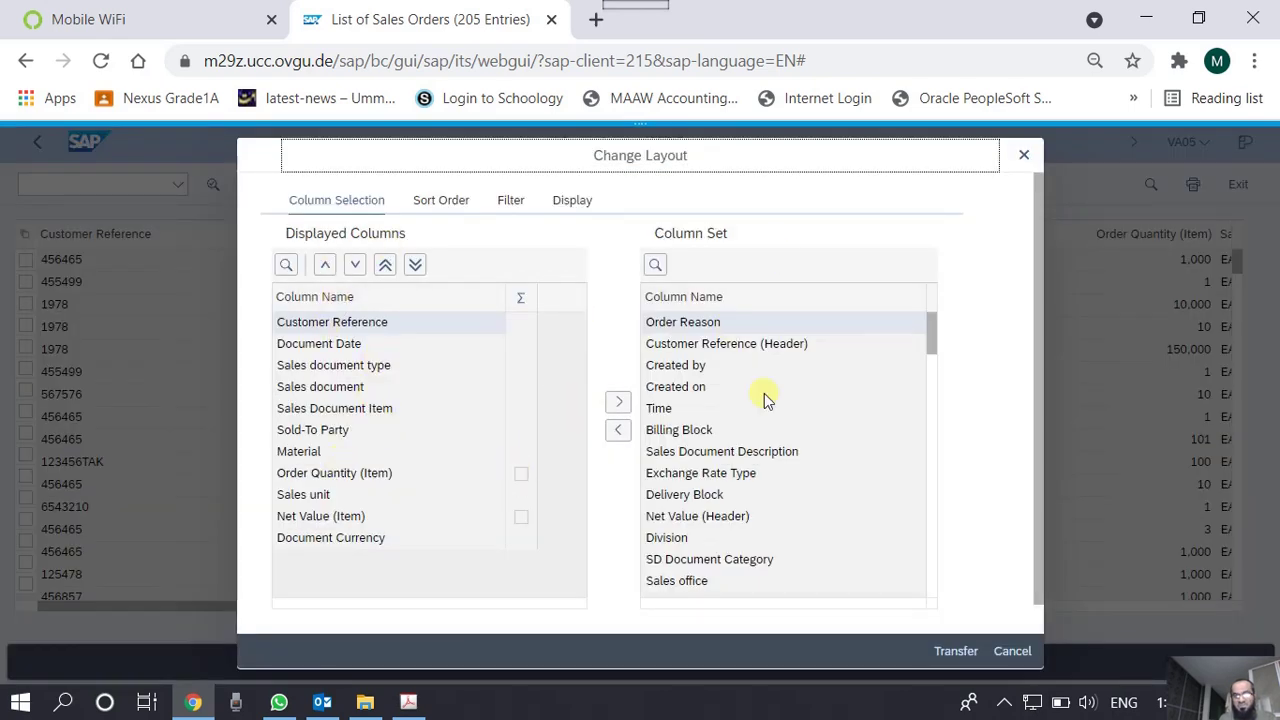
Move Sales unit, Document Currency, Customer Reference and Sales document type to the Column Set
{"action": "left_click", "coordinate": [337, 495]}
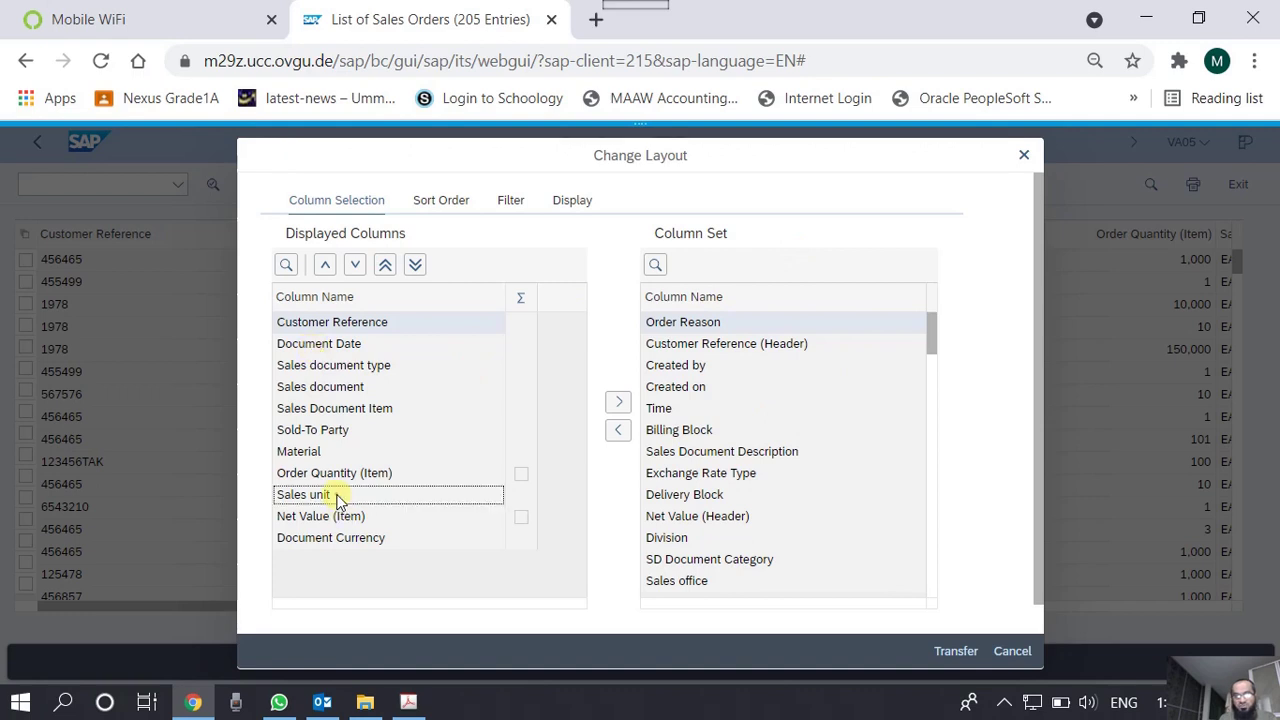
{"action": "left_click", "coordinate": [619, 404]}
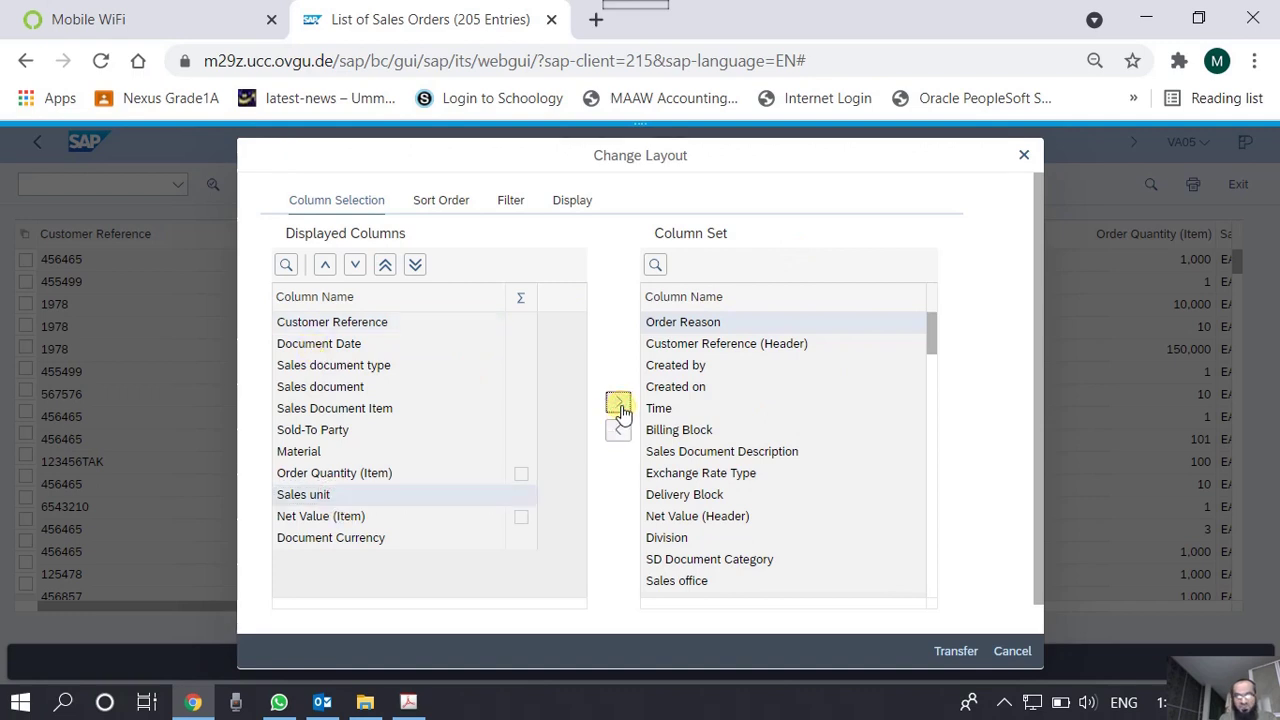
{"action": "left_click", "coordinate": [350, 518]}
{"action": "left_click", "coordinate": [619, 404]}
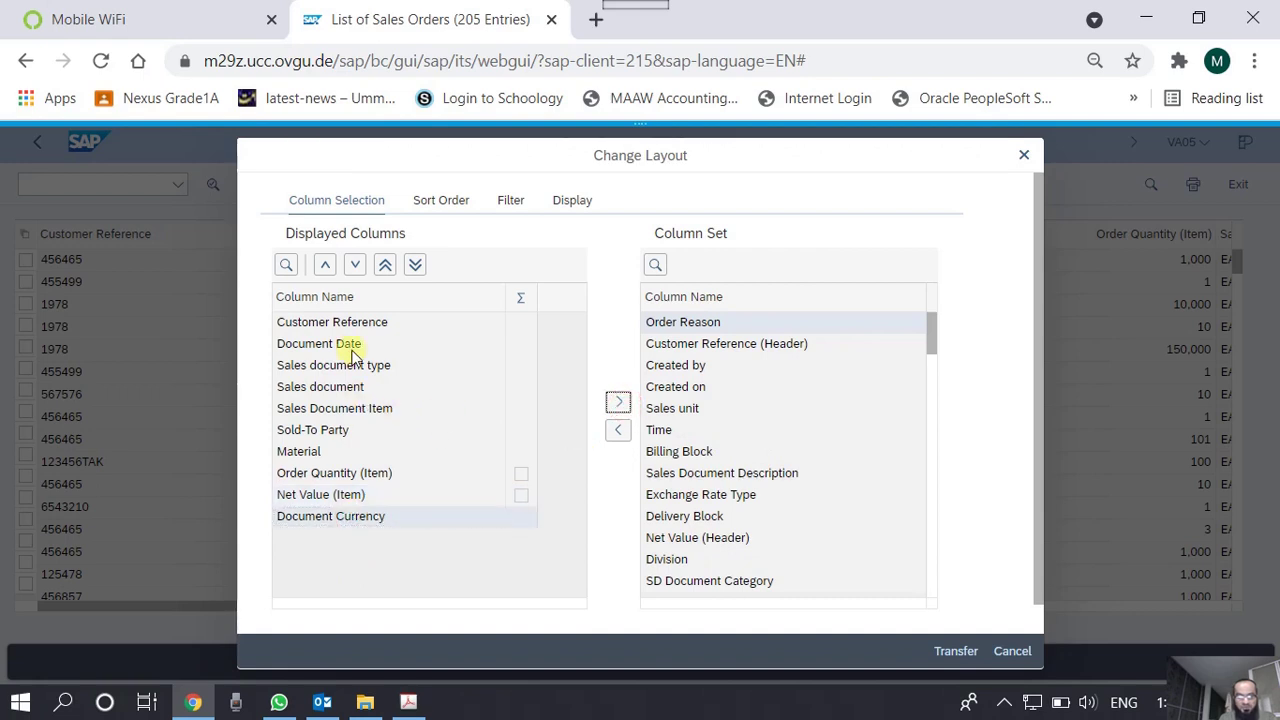
{"action": "left_click", "coordinate": [345, 322]}
{"action": "left_click", "coordinate": [618, 403]}
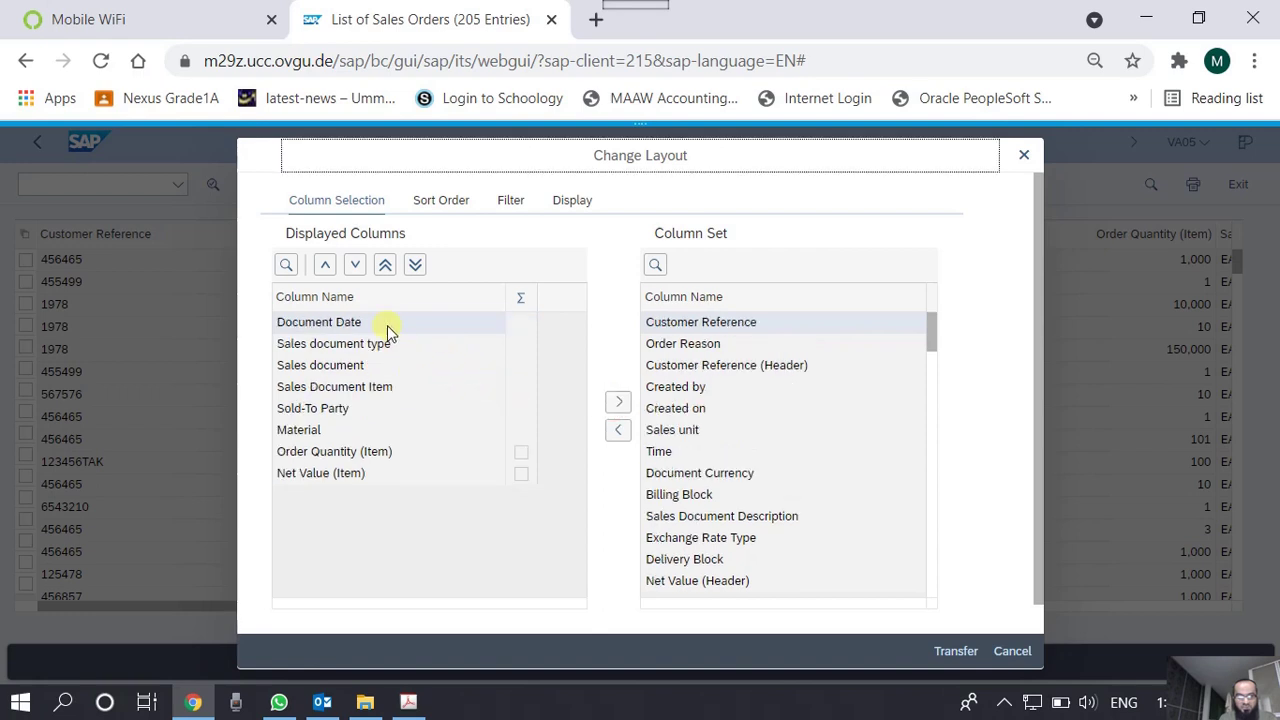
{"action": "left_click", "coordinate": [392, 344]}
{"action": "left_click", "coordinate": [618, 403]}
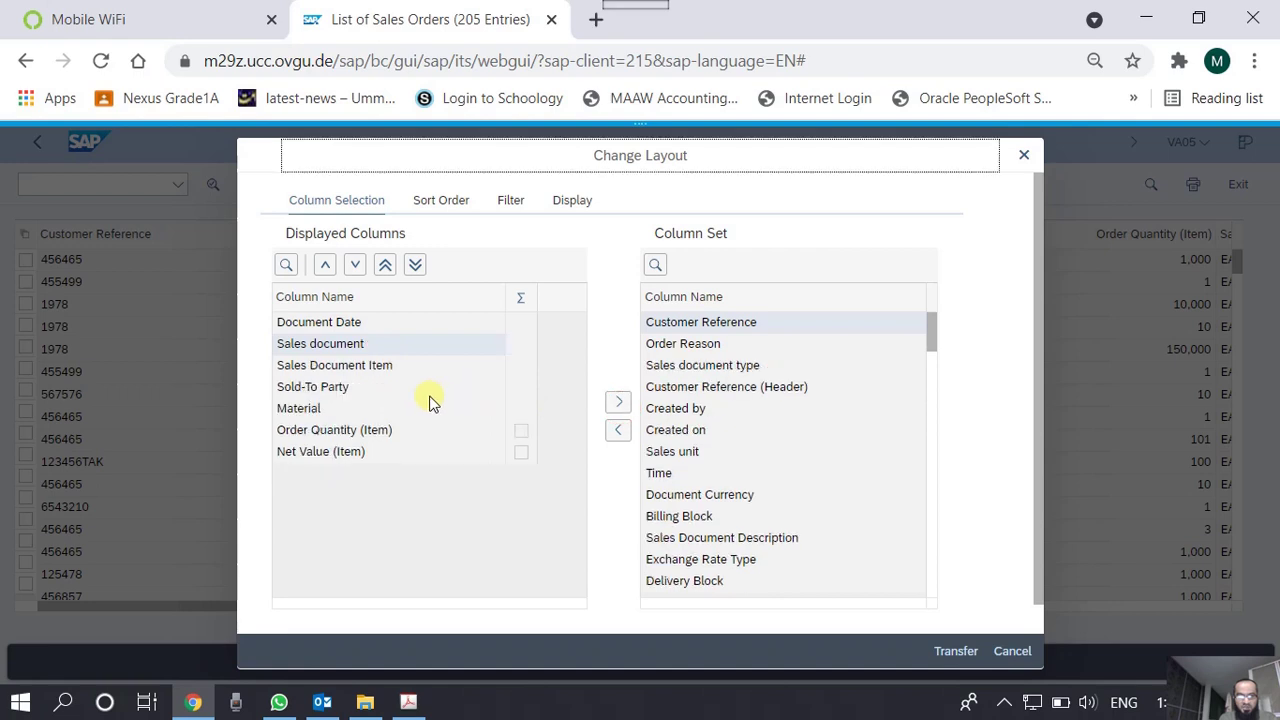
Review the remaining displayed columns and apply the seven-column layout
{"action": "left_click", "coordinate": [415, 350]}
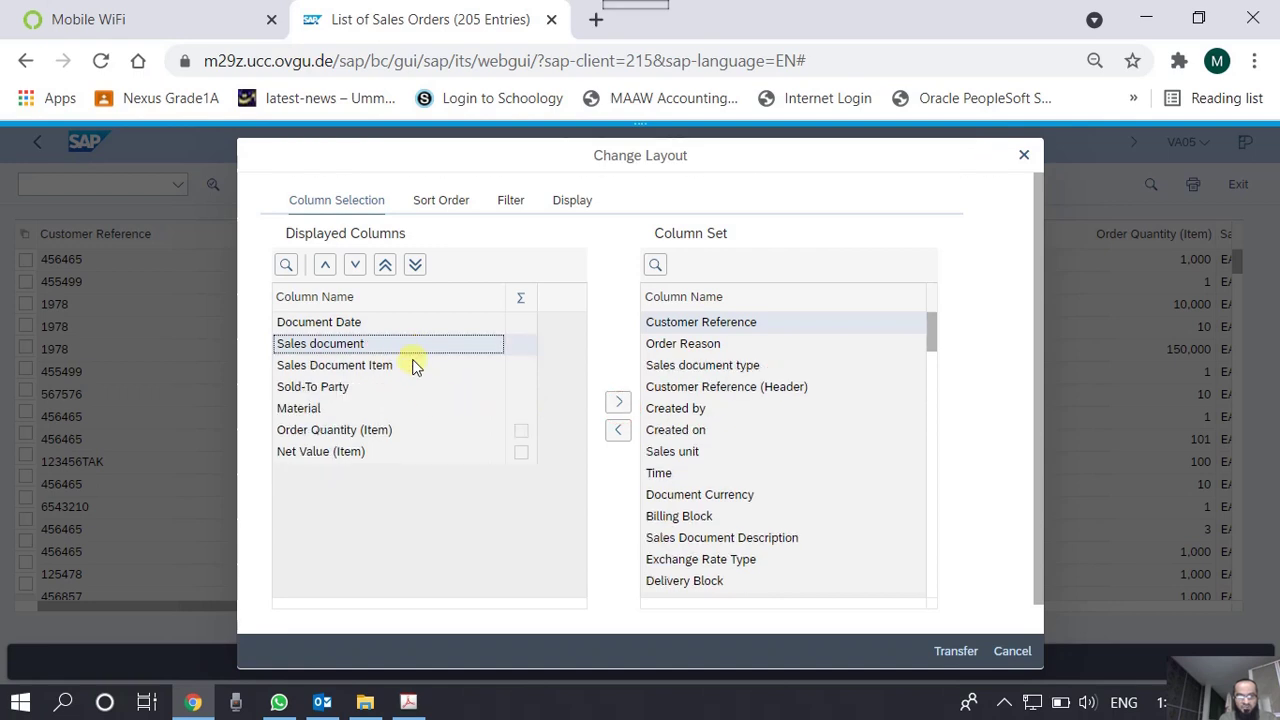
{"action": "left_click", "coordinate": [413, 365]}
{"action": "left_click", "coordinate": [405, 409]}
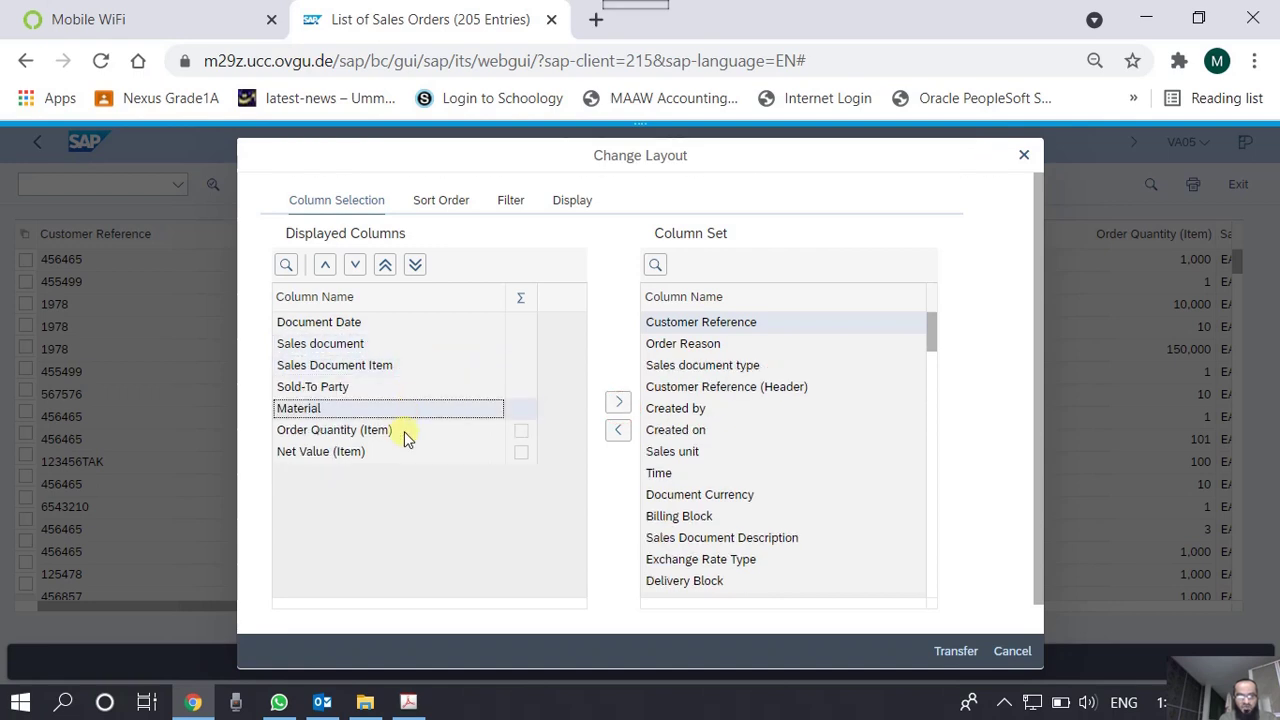
{"action": "left_click", "coordinate": [404, 431]}
{"action": "left_click", "coordinate": [372, 456]}
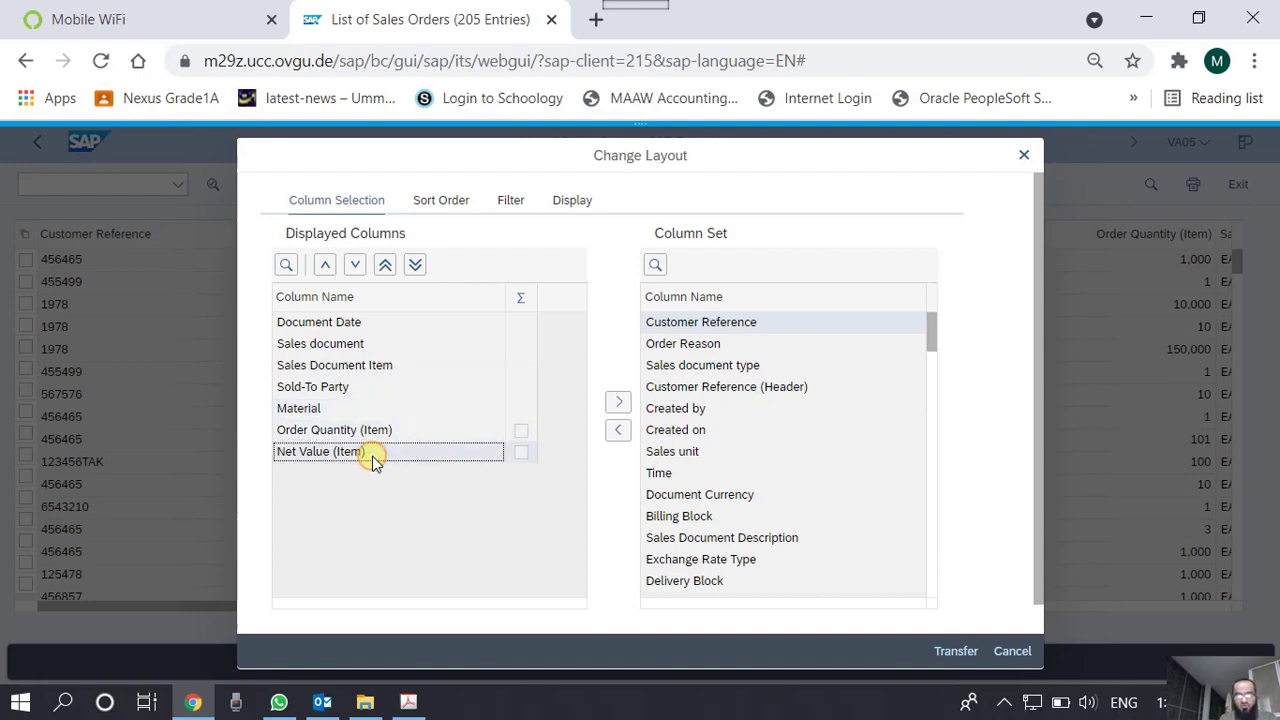
{"action": "left_click", "coordinate": [948, 651]}
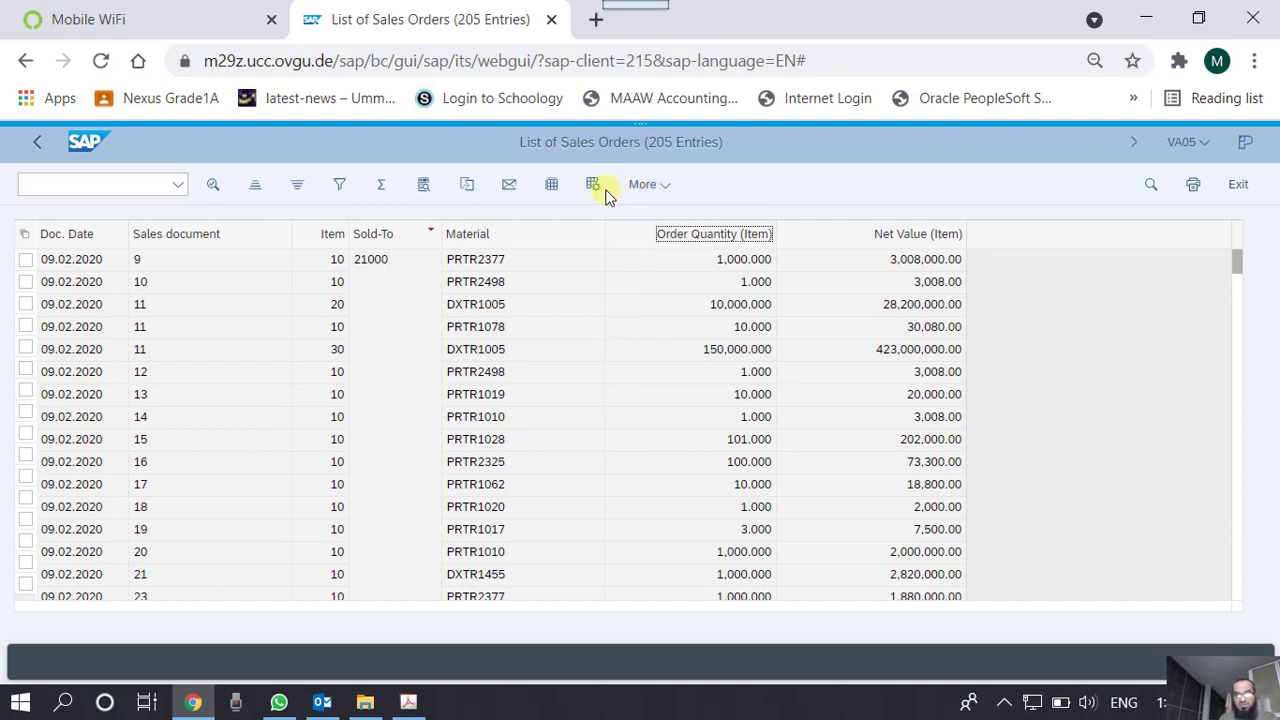
Glance at the More menu, then go back to the VA05 selection screen
{"action": "left_click", "coordinate": [665, 187]}
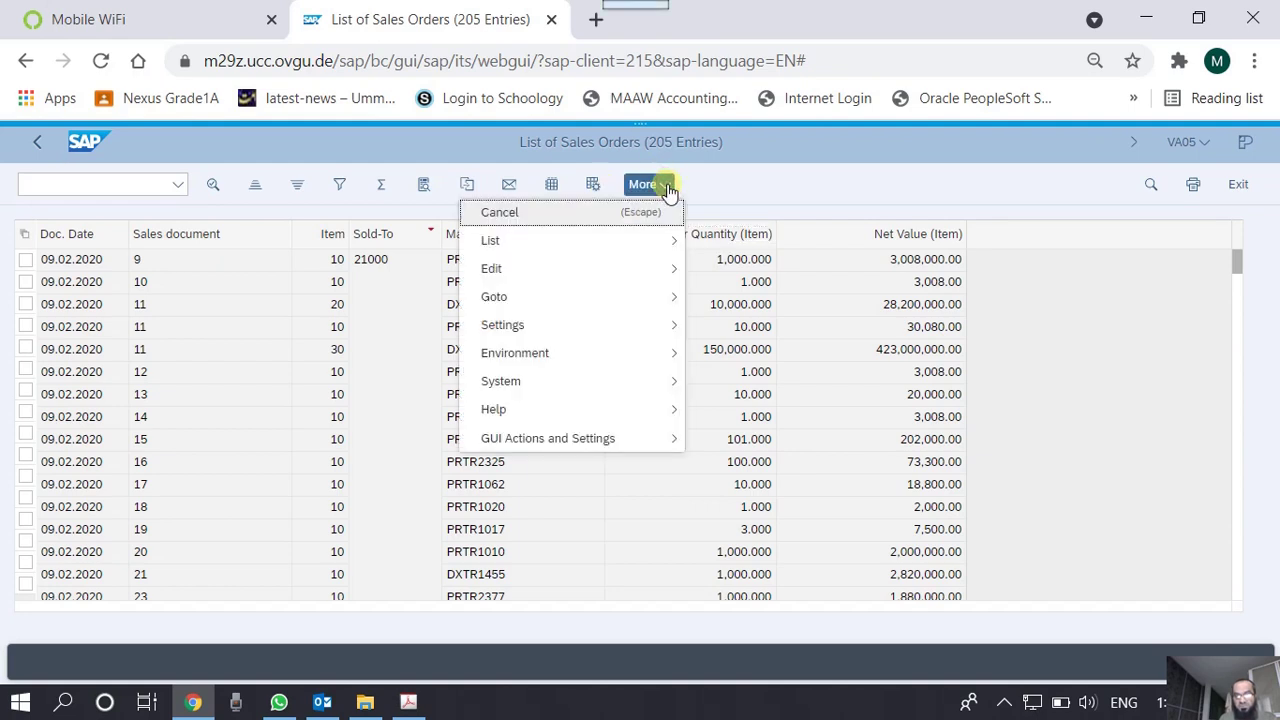
{"action": "left_click", "coordinate": [577, 505]}
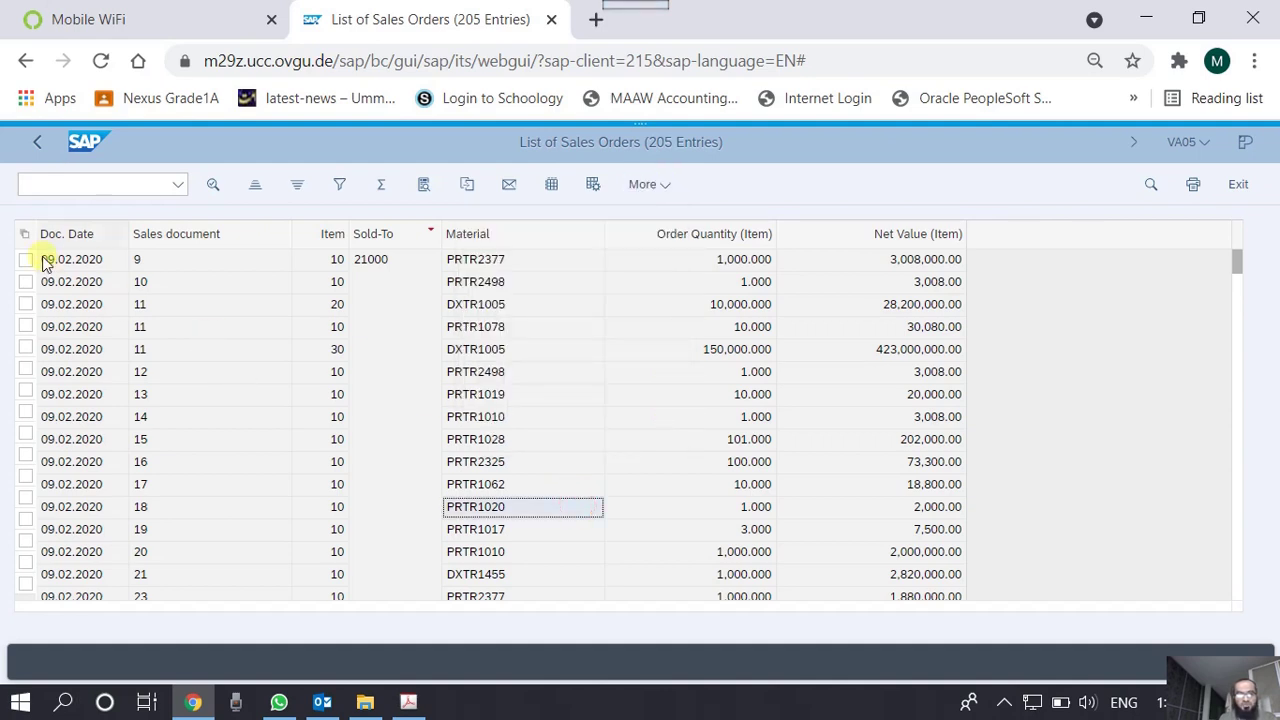
{"action": "left_click", "coordinate": [36, 148]}
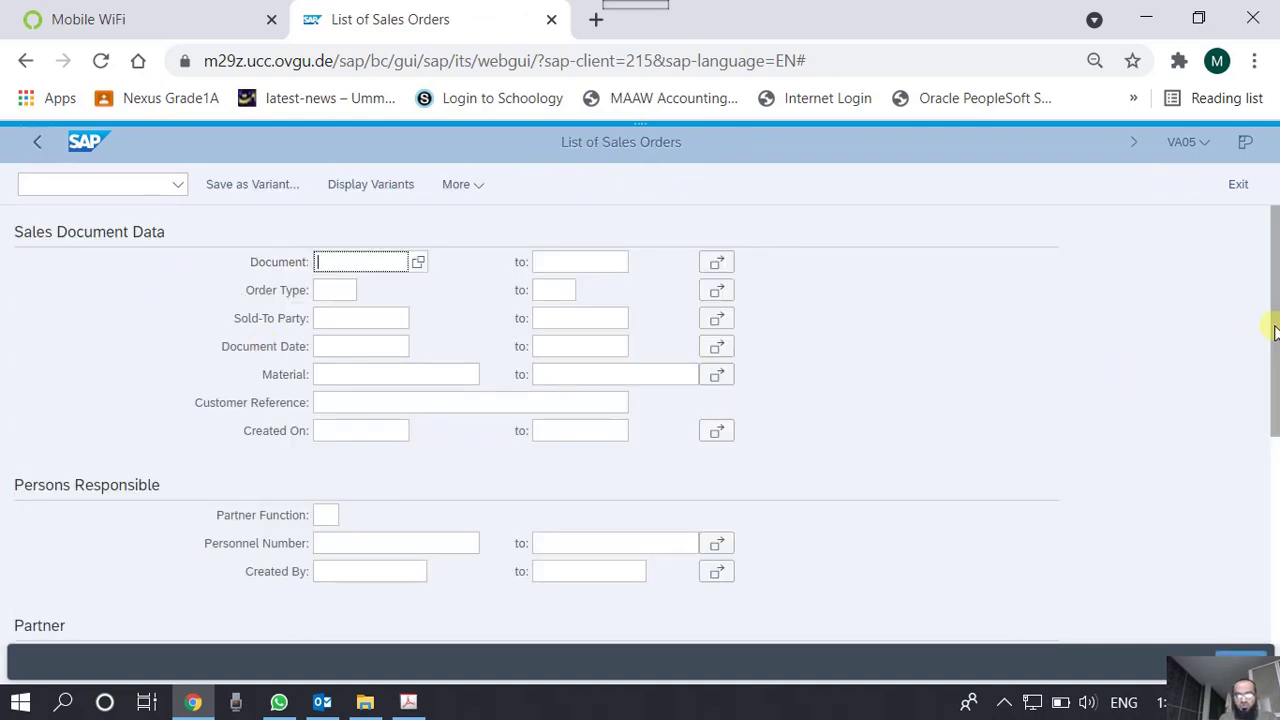
Restrict Document to 1 through 50 and execute the report, giving 55 sales orders
{"action": "mouse_move", "coordinate": [1275, 315]}
{"action": "left_mouse_down"}
{"action": "mouse_move", "coordinate": [1277, 540]}
{"action": "mouse_move", "coordinate": [1277, 318]}
{"action": "left_mouse_up"}
{"action": "left_click", "coordinate": [324, 336]}
{"action": "left_click", "coordinate": [343, 262]}
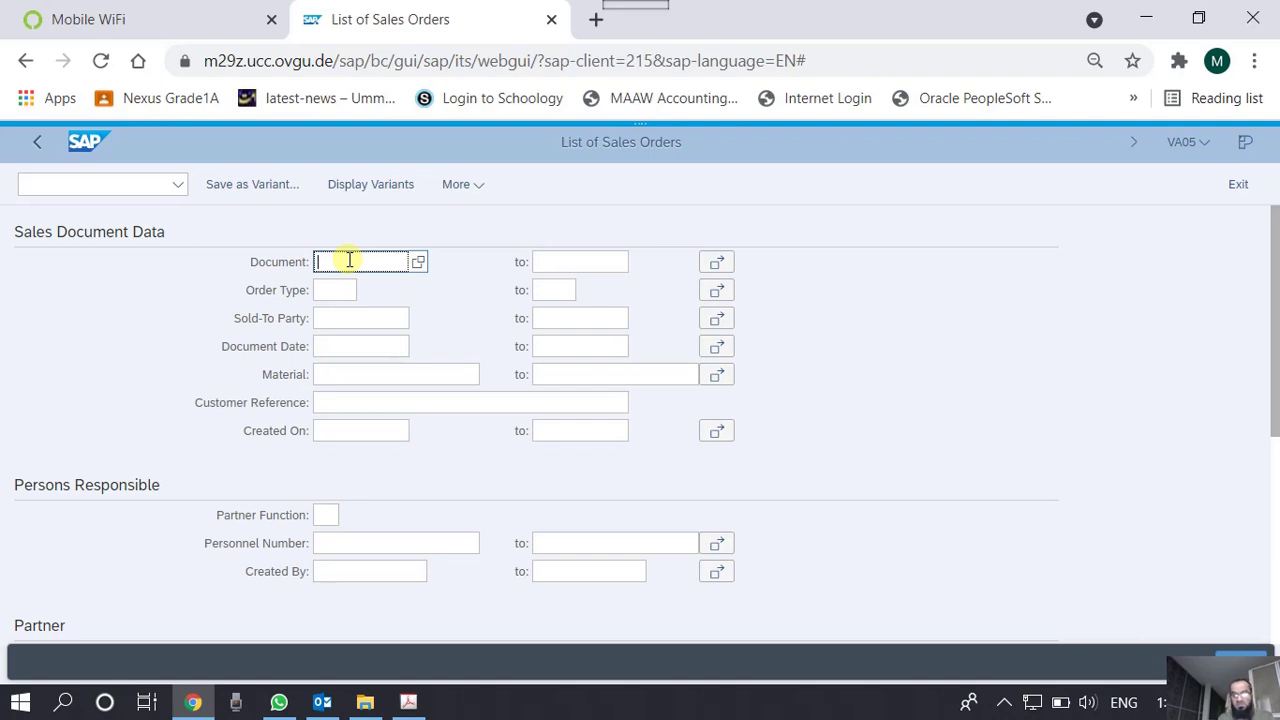
{"action": "key", "text": "Tab"}
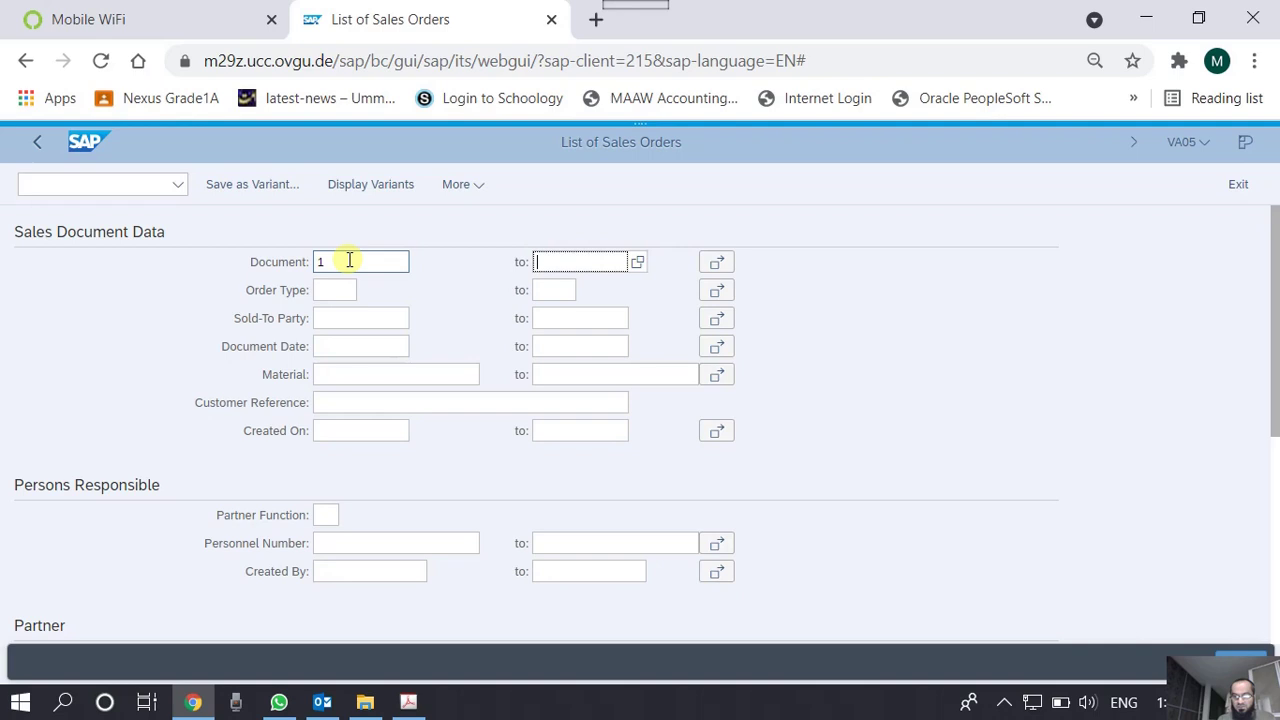
{"action": "left_click", "coordinate": [1077, 566]}
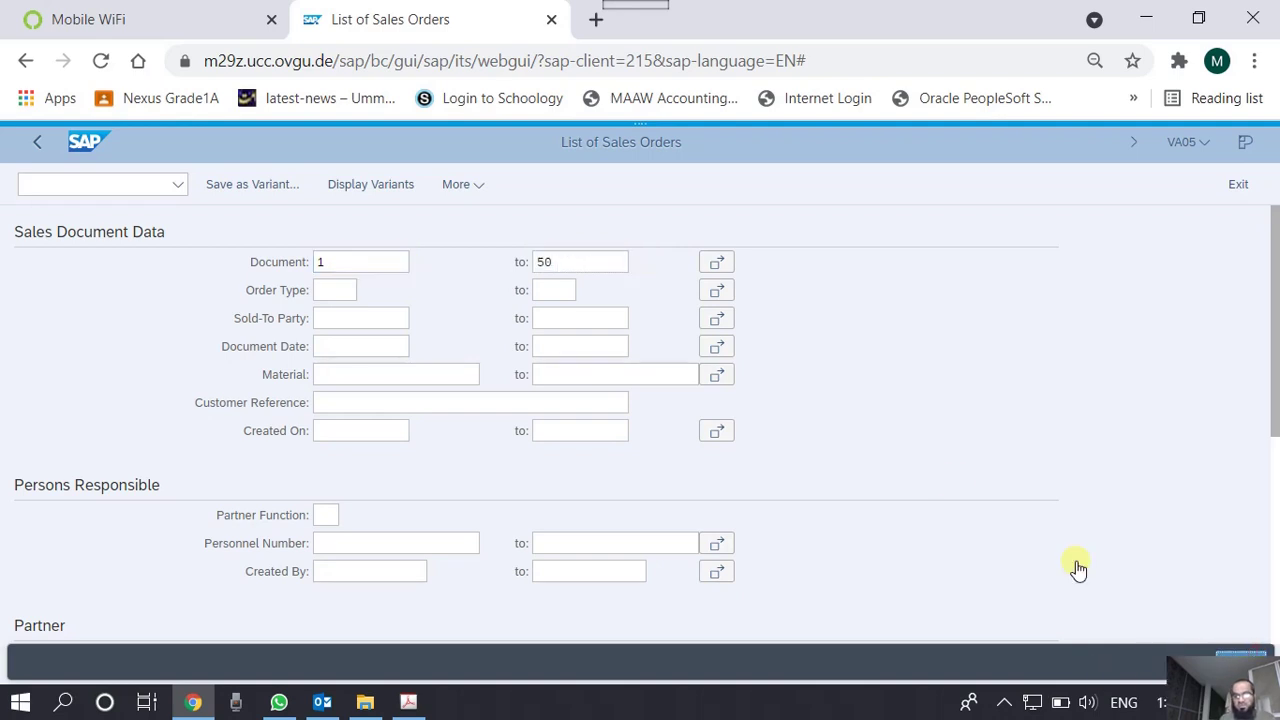
{"action": "key", "text": "F8"}
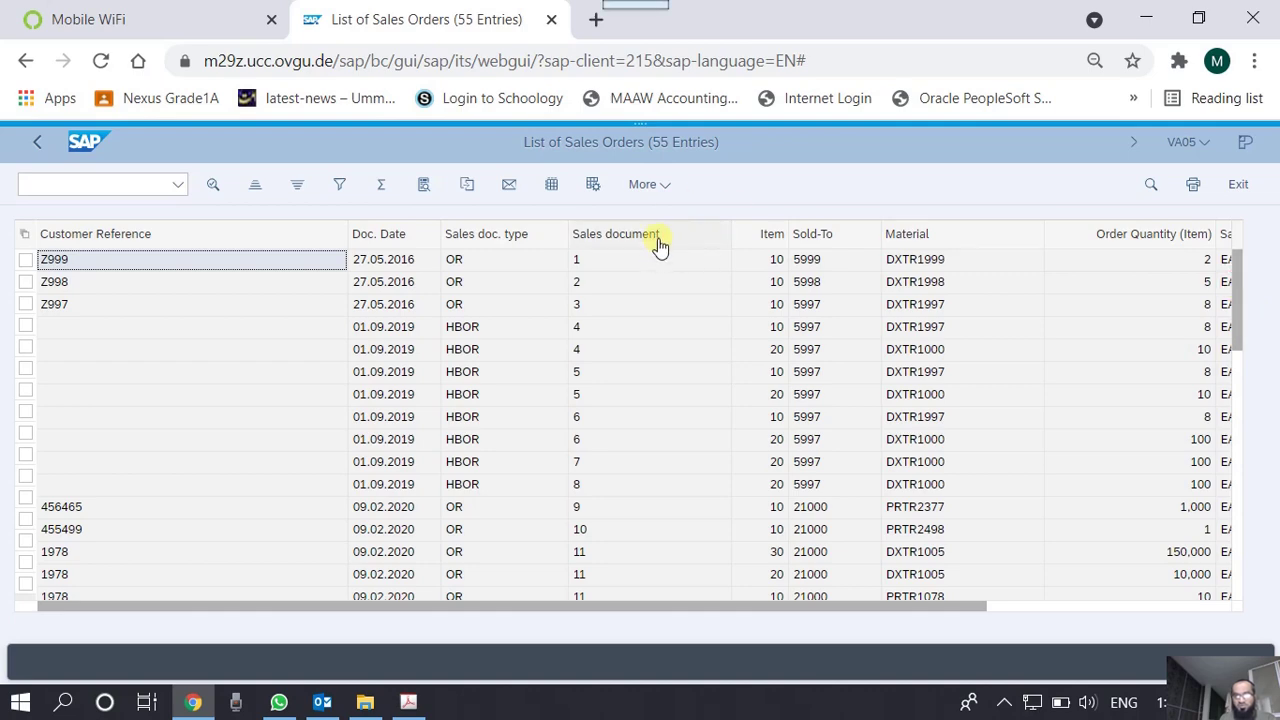
{"action": "left_click_drag", "start_coordinate": [1234, 252], "coordinate": [1222, 214]}
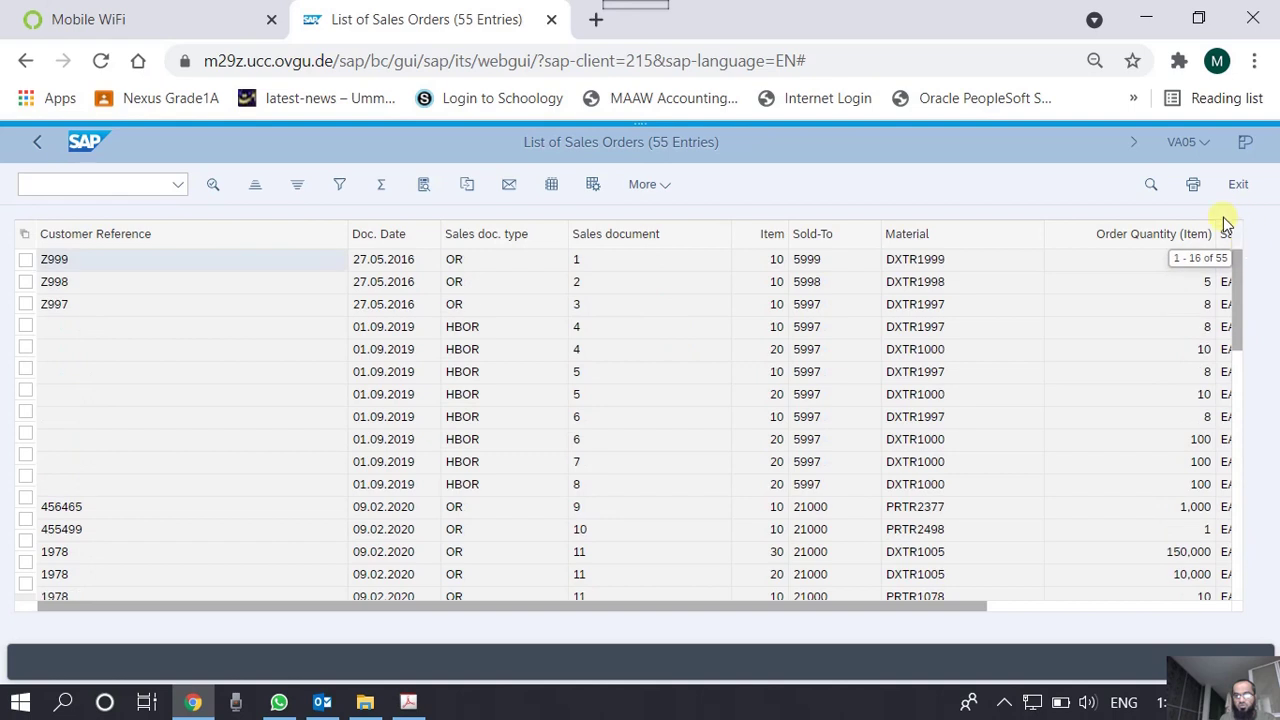
Go back to the selection screen and clear the Document range 1 to 50
{"action": "left_click", "coordinate": [62, 145]}
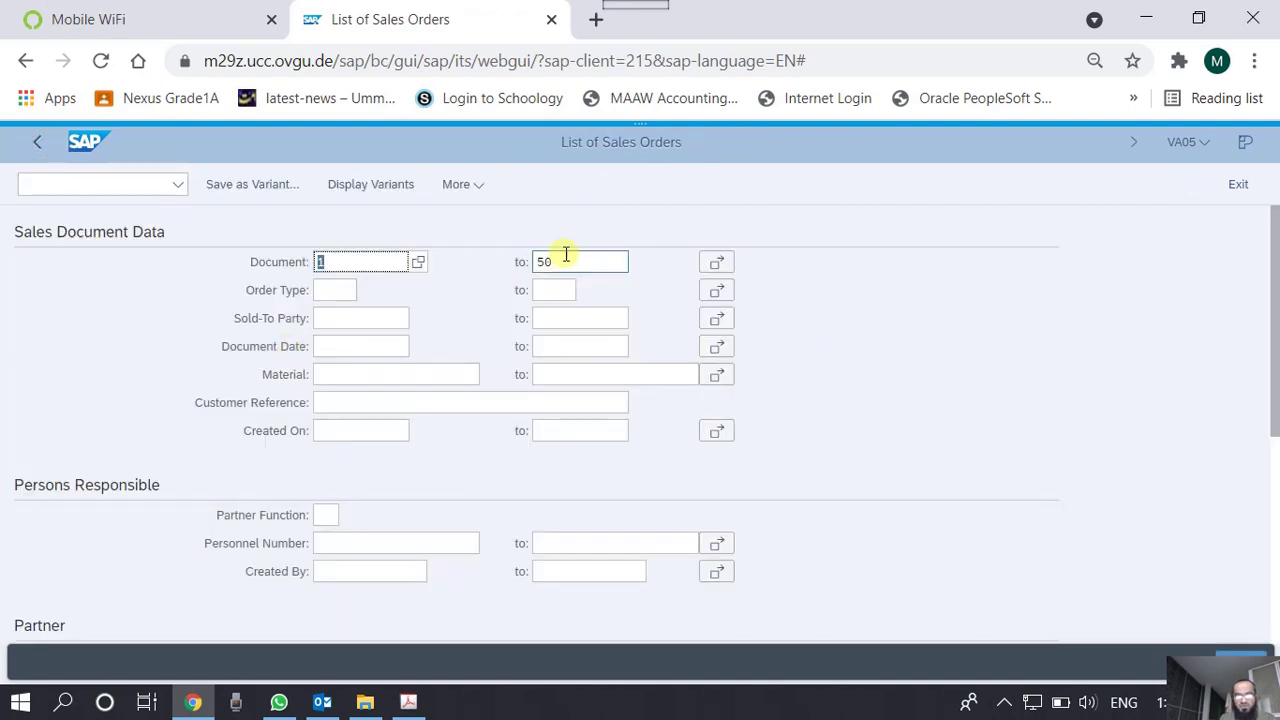
{"action": "double_click", "coordinate": [564, 254]}
{"action": "key", "text": "BackSpace"}
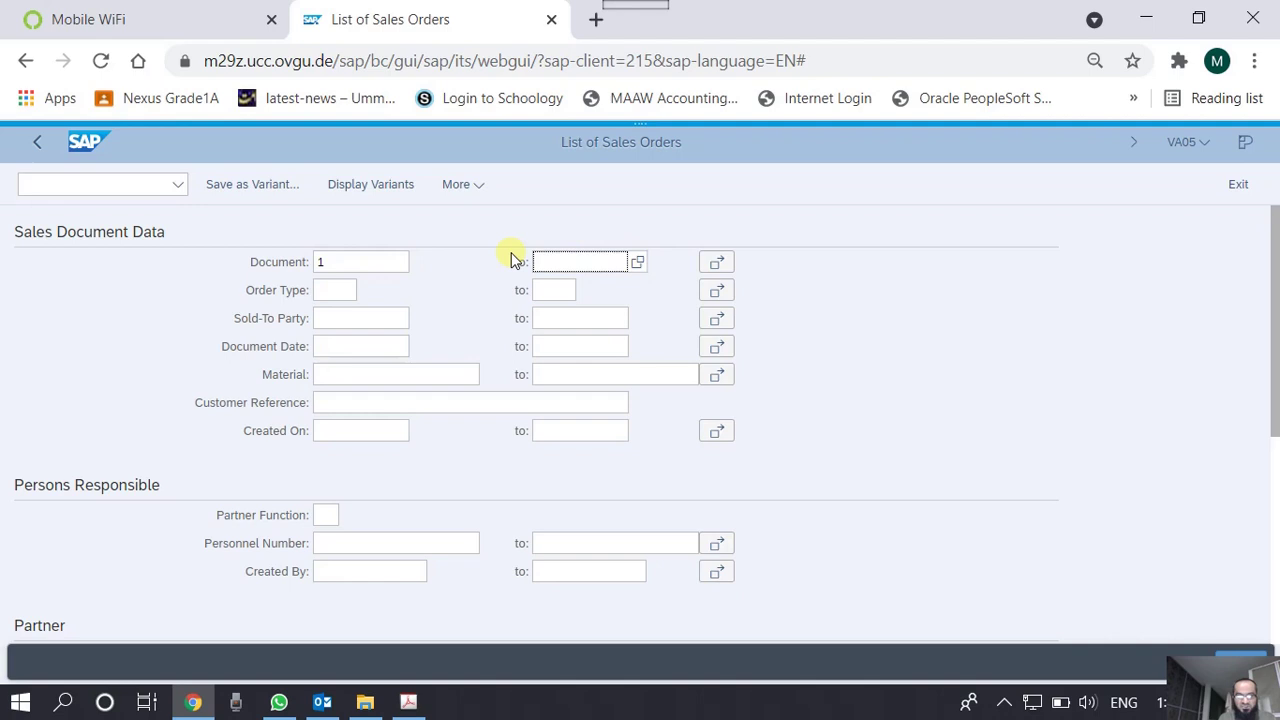
{"action": "left_click", "coordinate": [338, 260]}
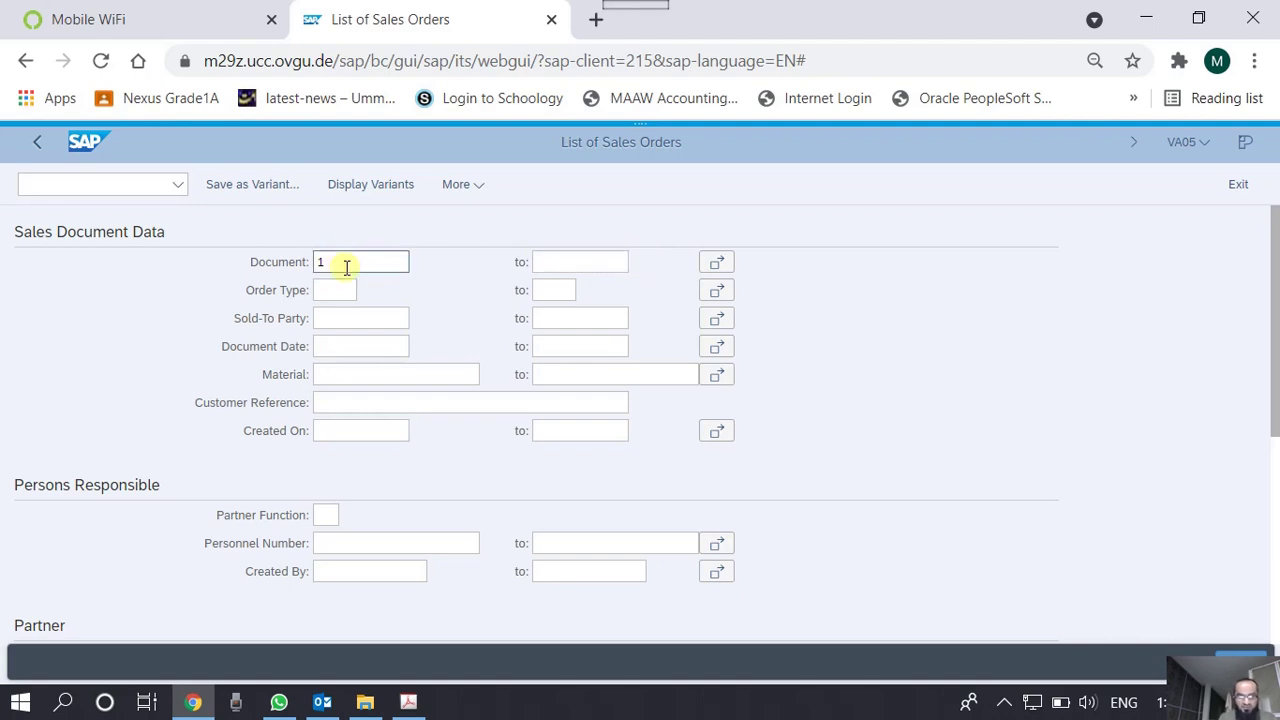
{"action": "key", "text": "BackSpace"}
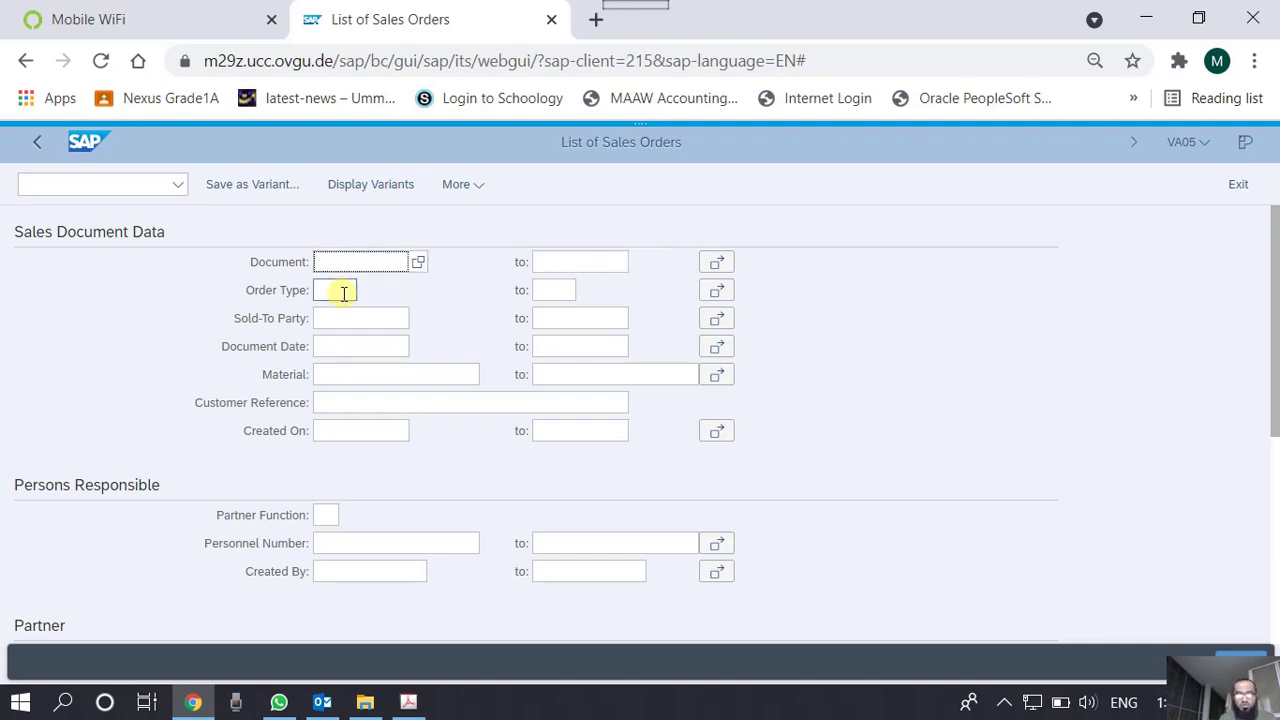
Check that Order Type, Sold-To Party, Document Date, Material, Created On and Created By are empty, then scroll to Organizational Data
{"action": "left_click", "coordinate": [343, 292]}
{"action": "left_click", "coordinate": [347, 318]}
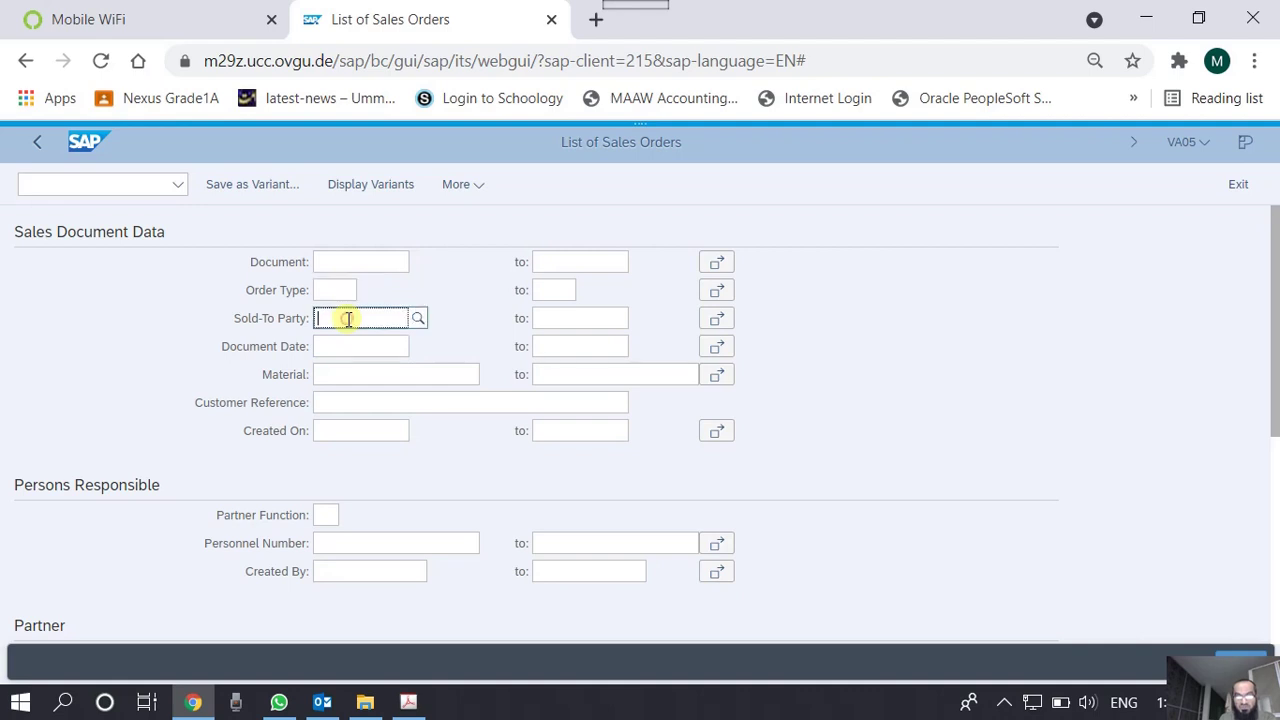
{"action": "left_click", "coordinate": [351, 345]}
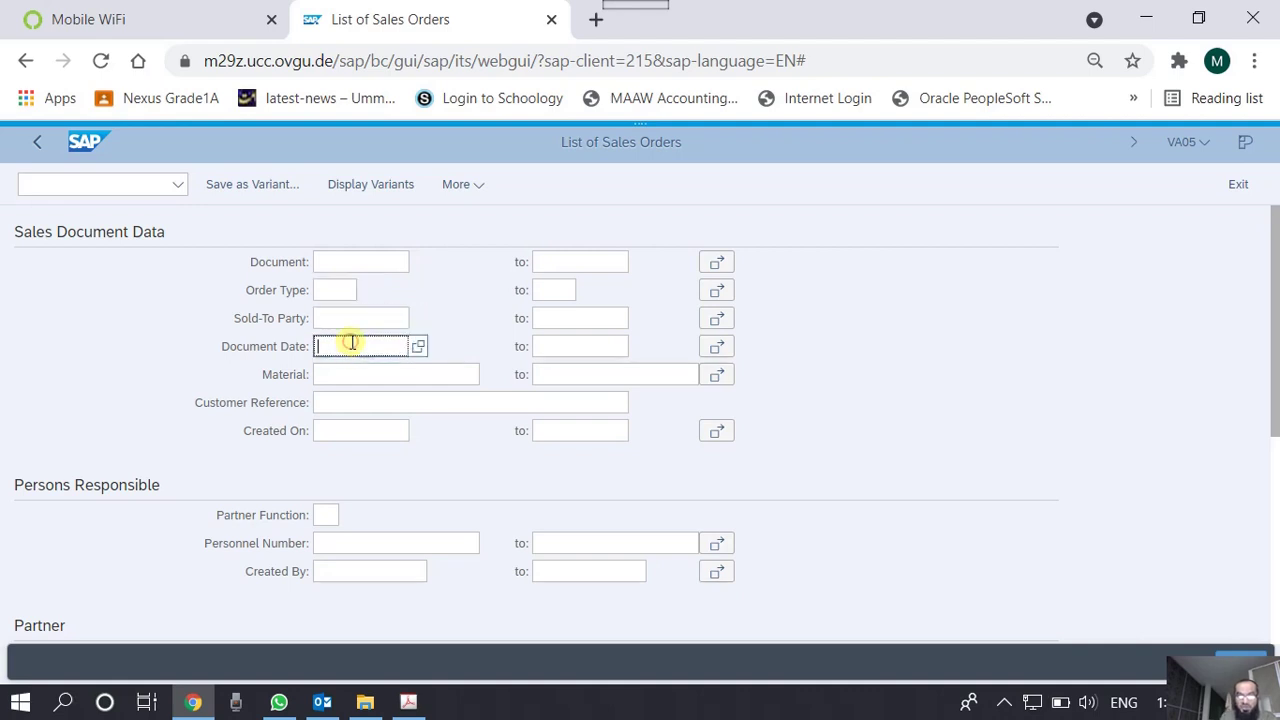
{"action": "left_click", "coordinate": [359, 373]}
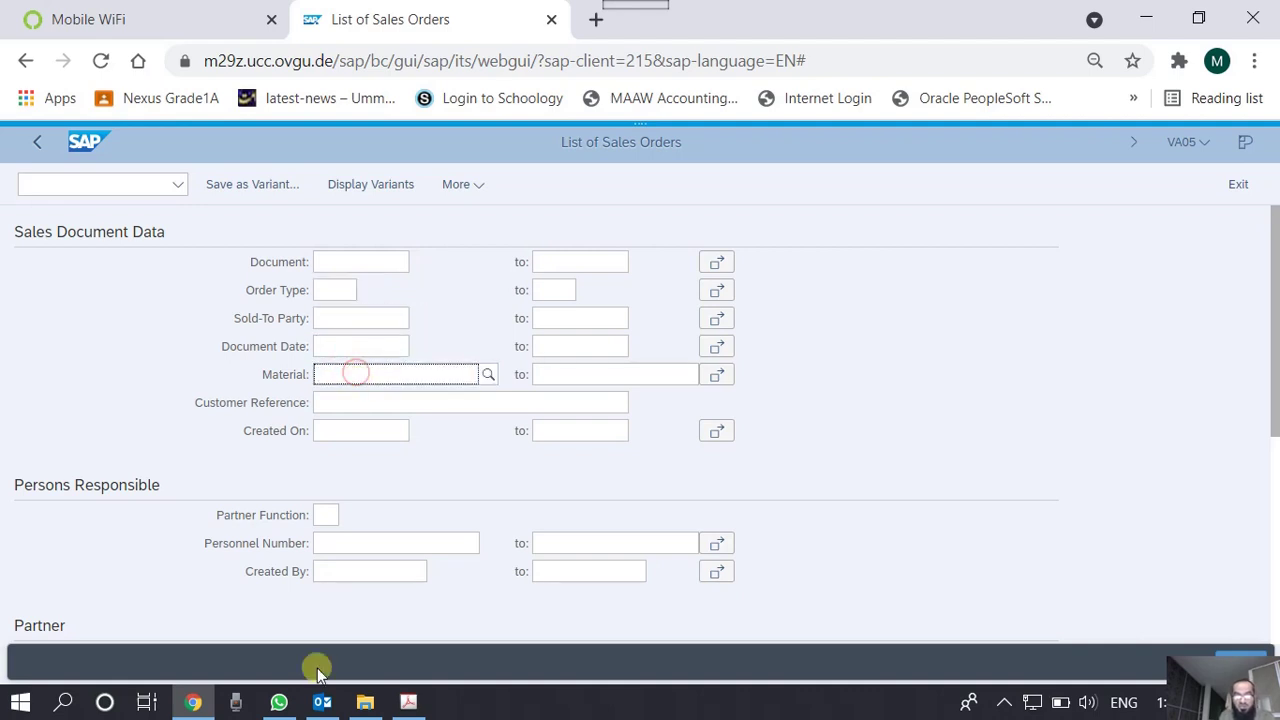
{"action": "left_click", "coordinate": [355, 429]}
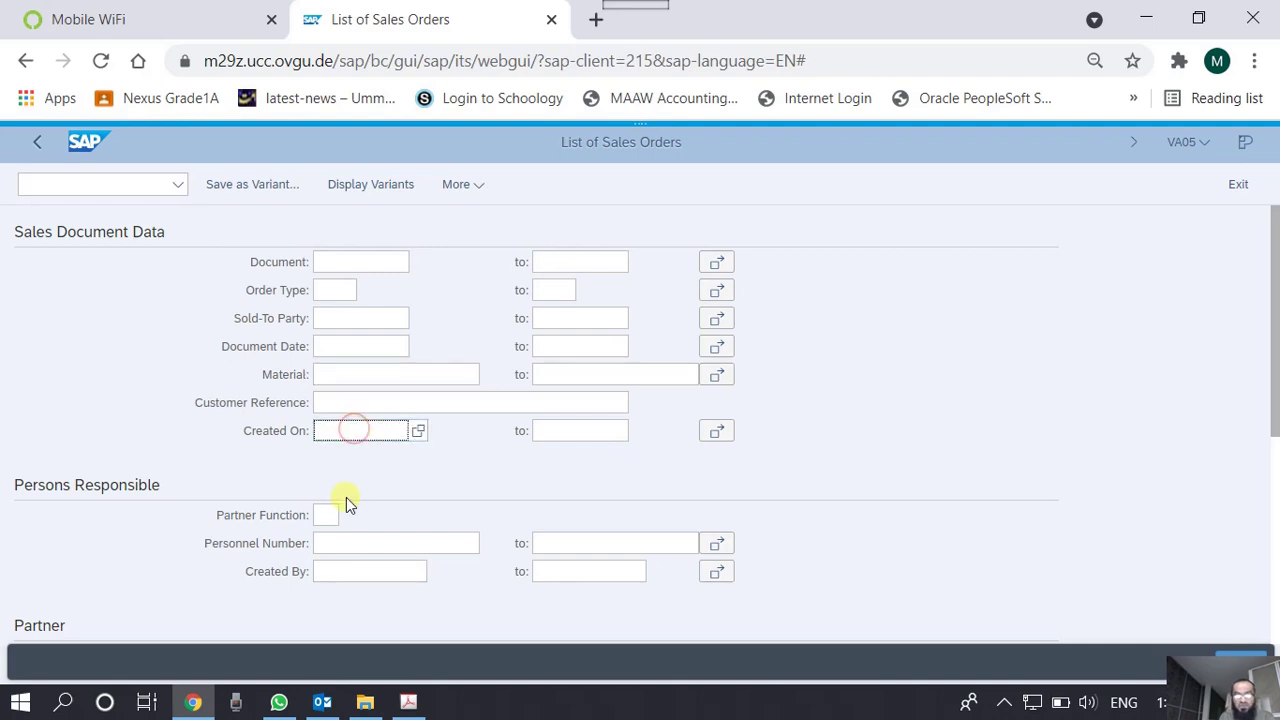
{"action": "scroll", "coordinate": [343, 492], "scroll_direction": "down", "scroll_amount": 3}
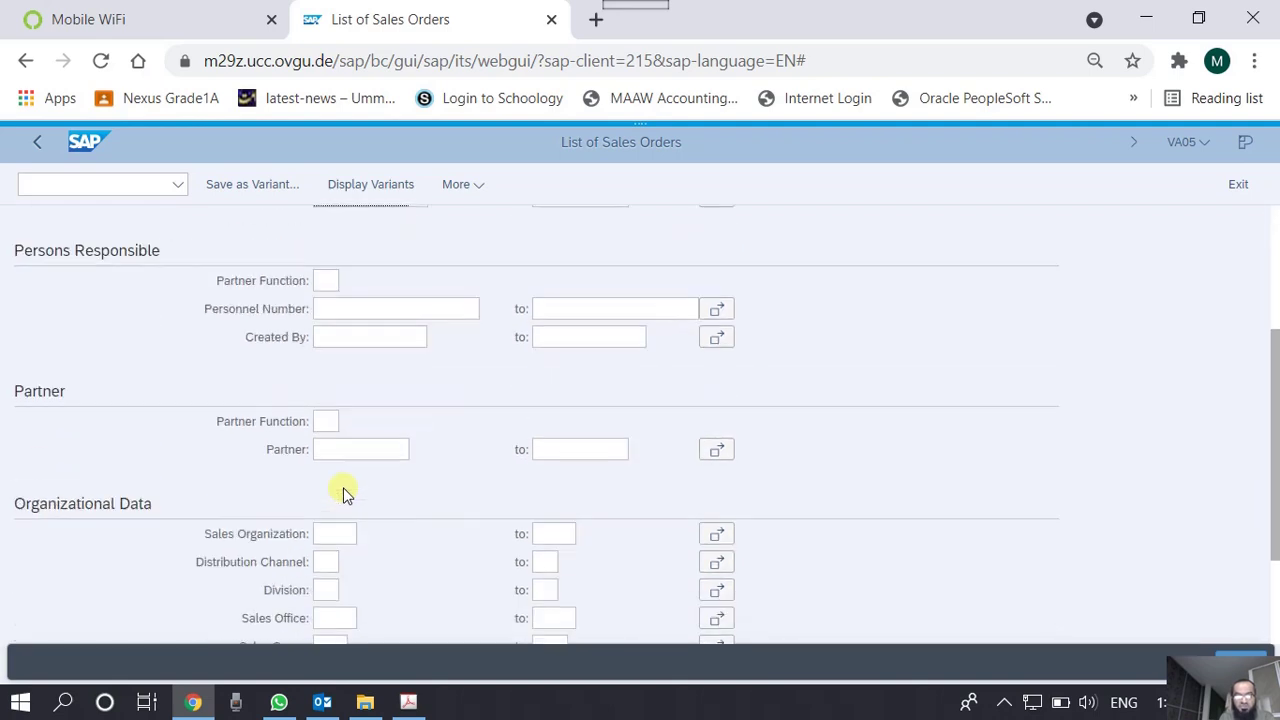
{"action": "scroll", "coordinate": [334, 460], "scroll_direction": "up", "scroll_amount": 2}
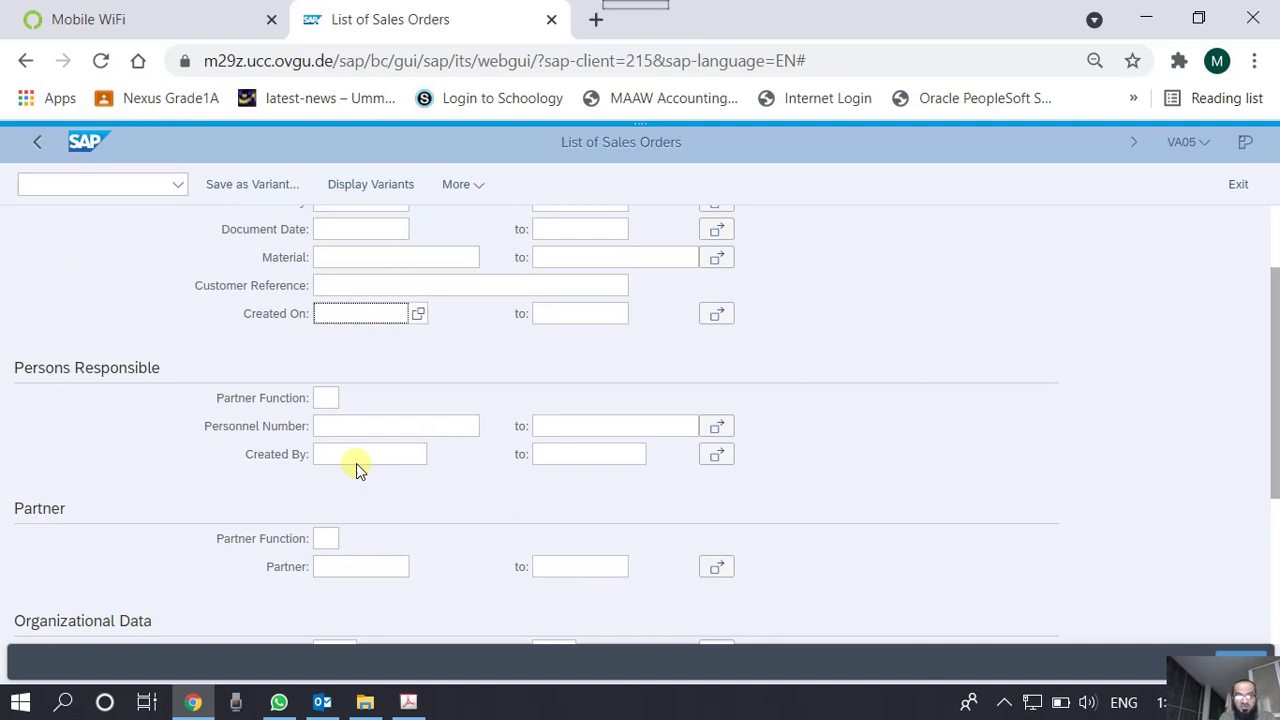
{"action": "left_click", "coordinate": [357, 459]}
{"action": "scroll", "coordinate": [357, 459], "scroll_direction": "down", "scroll_amount": 2}
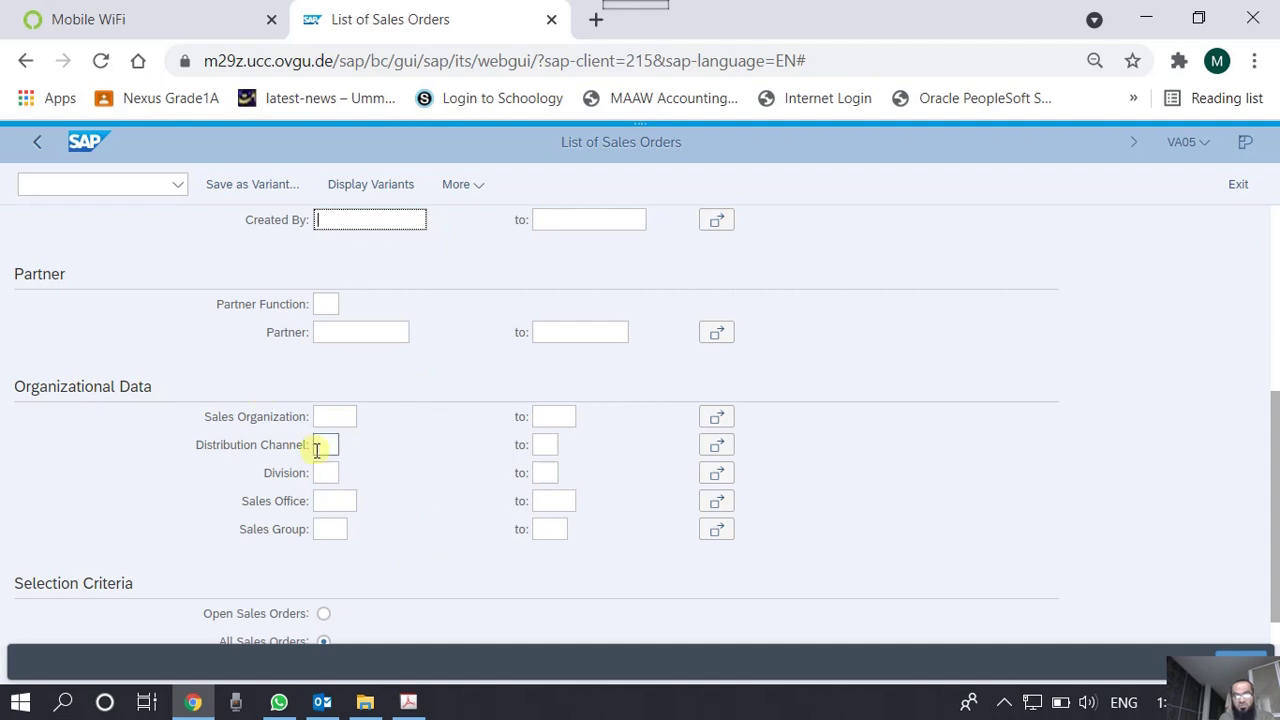
{"action": "scroll", "coordinate": [318, 450], "scroll_direction": "down", "scroll_amount": 1}
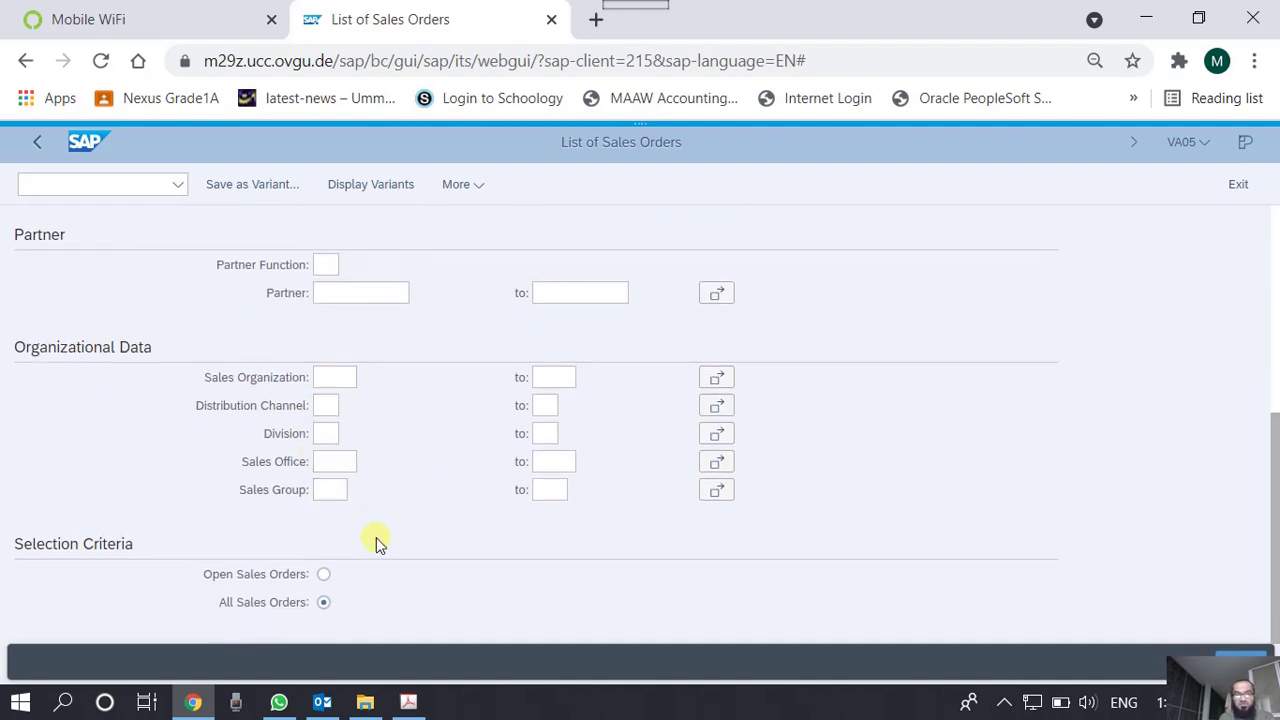
{"action": "scroll", "coordinate": [378, 543], "scroll_direction": "up", "scroll_amount": 4}
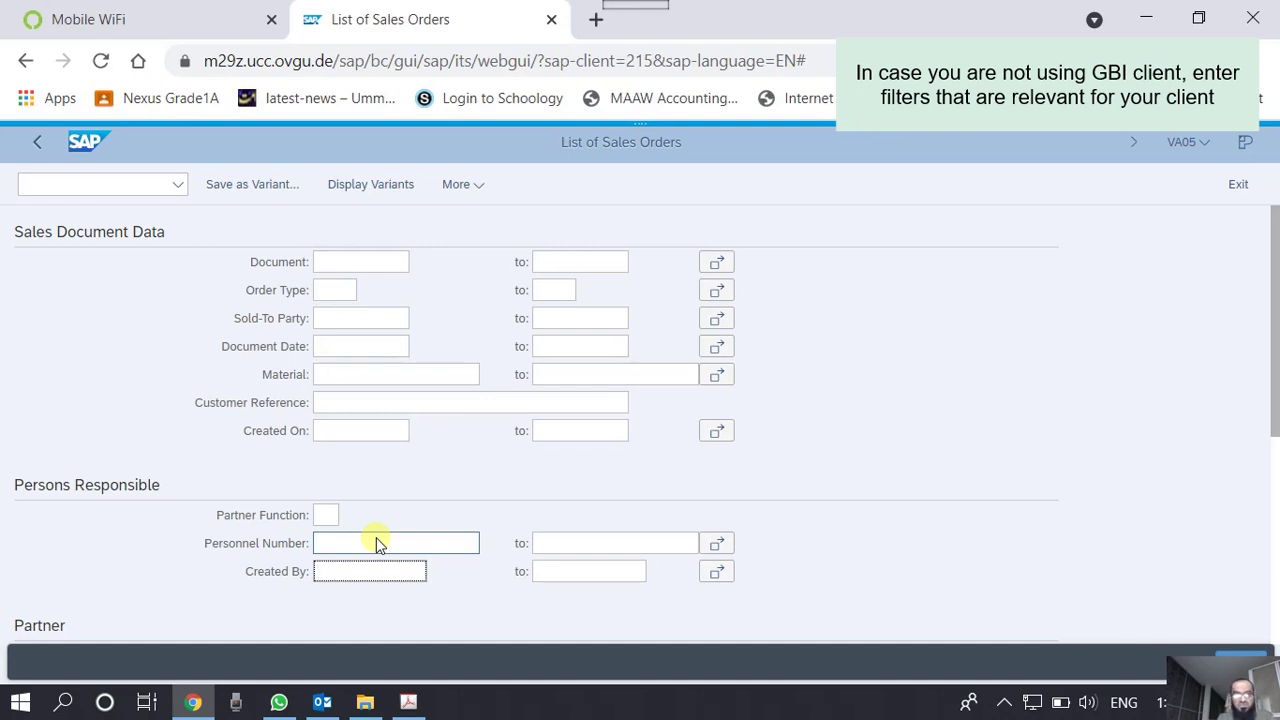
{"action": "scroll", "coordinate": [383, 535], "scroll_direction": "down", "scroll_amount": 2}
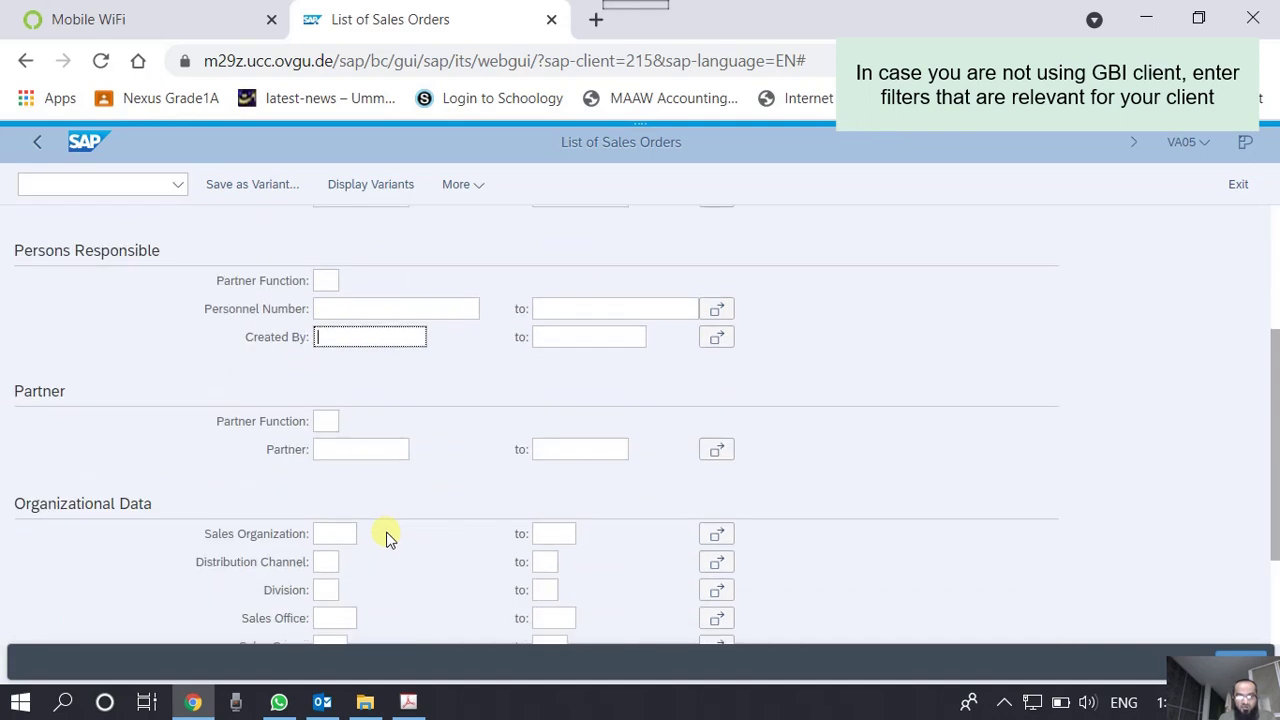
{"action": "scroll", "coordinate": [349, 440], "scroll_direction": "down", "scroll_amount": 2}
{"action": "left_click", "coordinate": [326, 378]}
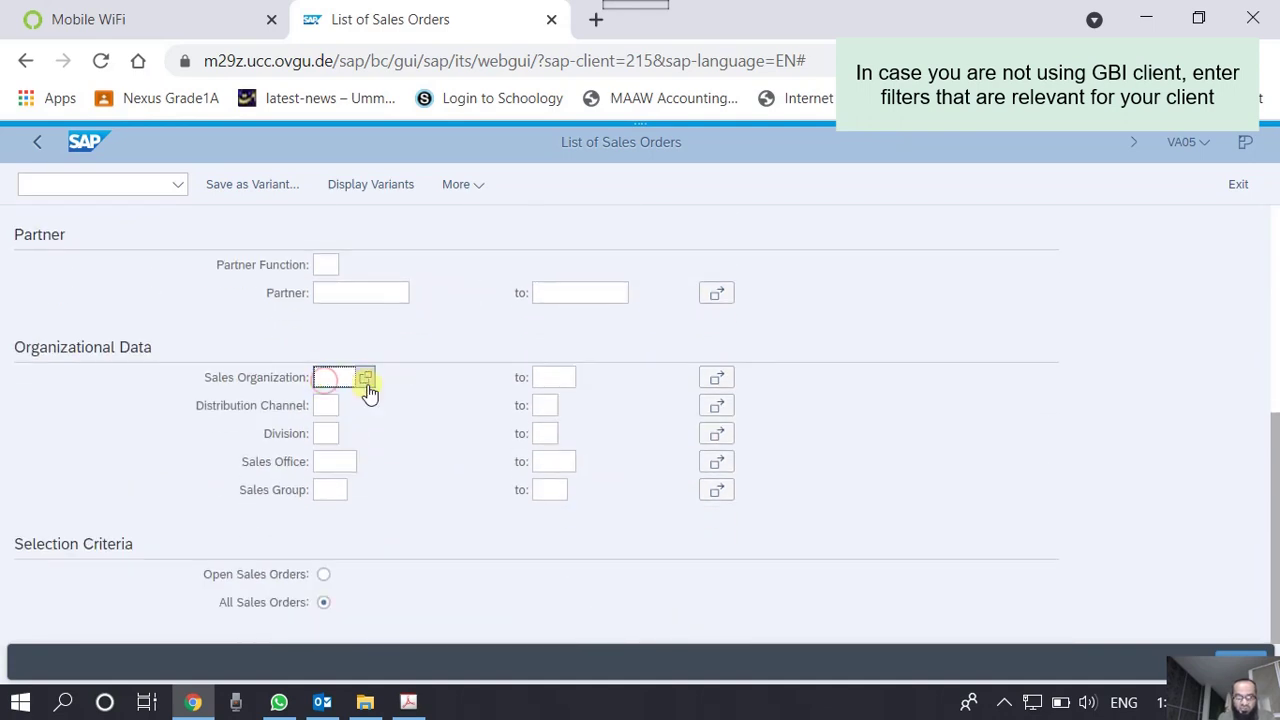
{"action": "type", "text": "ue00"}
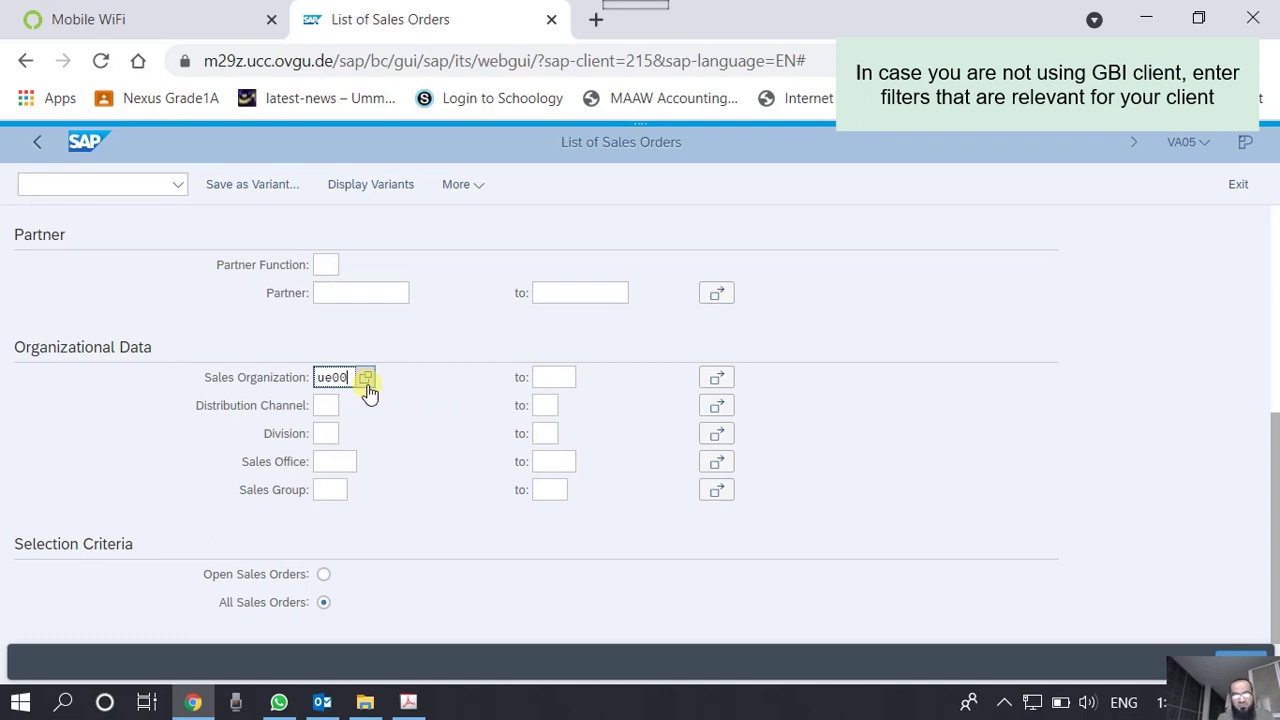
{"action": "left_click", "coordinate": [1127, 597]}
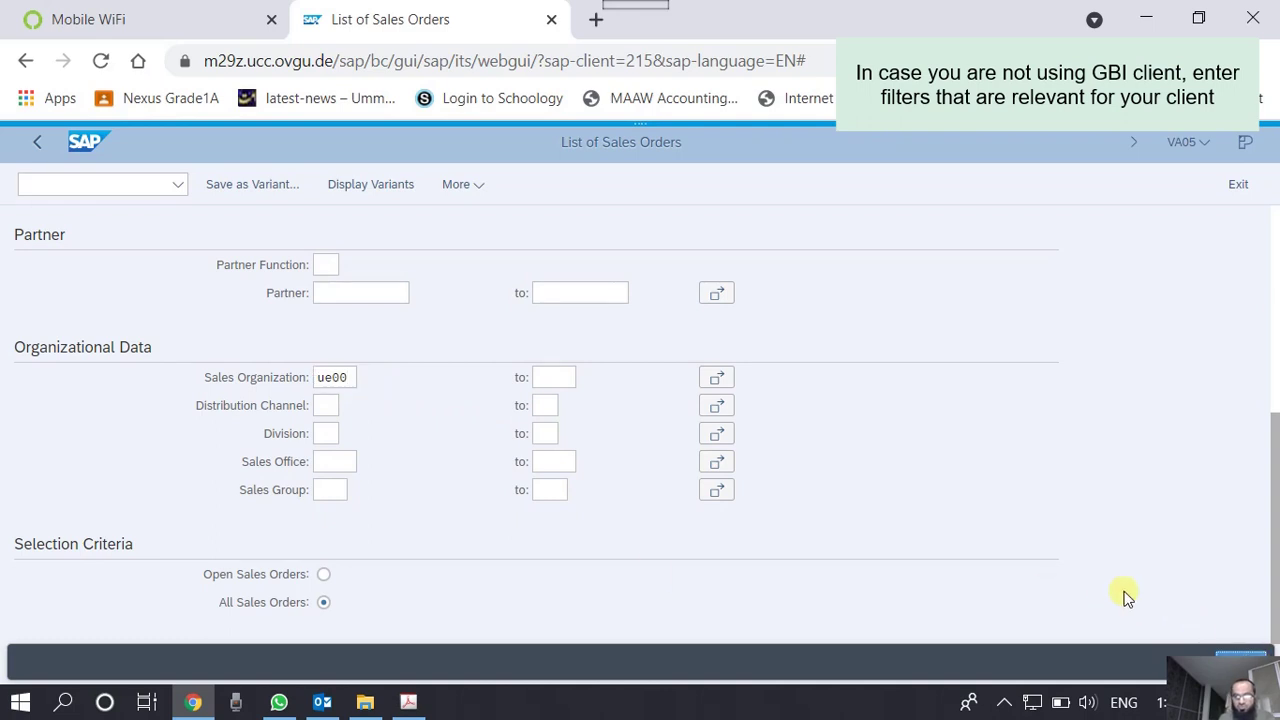
{"action": "key", "text": "F8"}
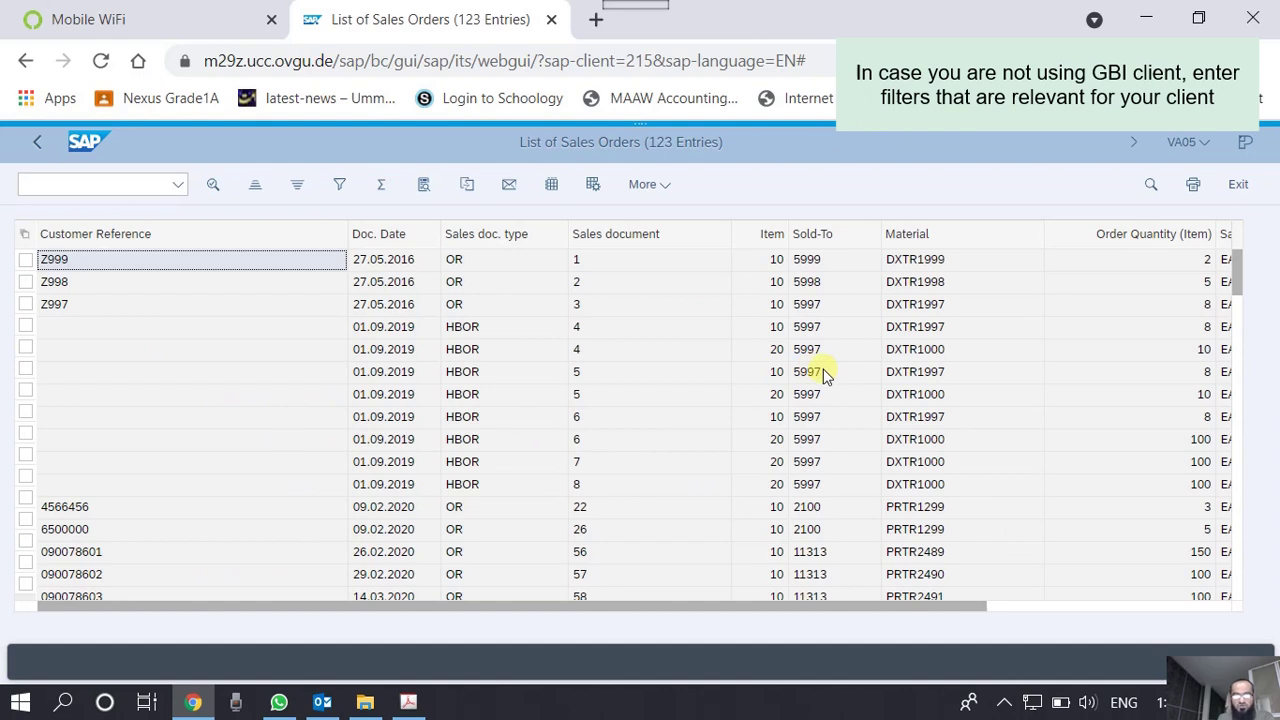
{"action": "left_click", "coordinate": [652, 186]}
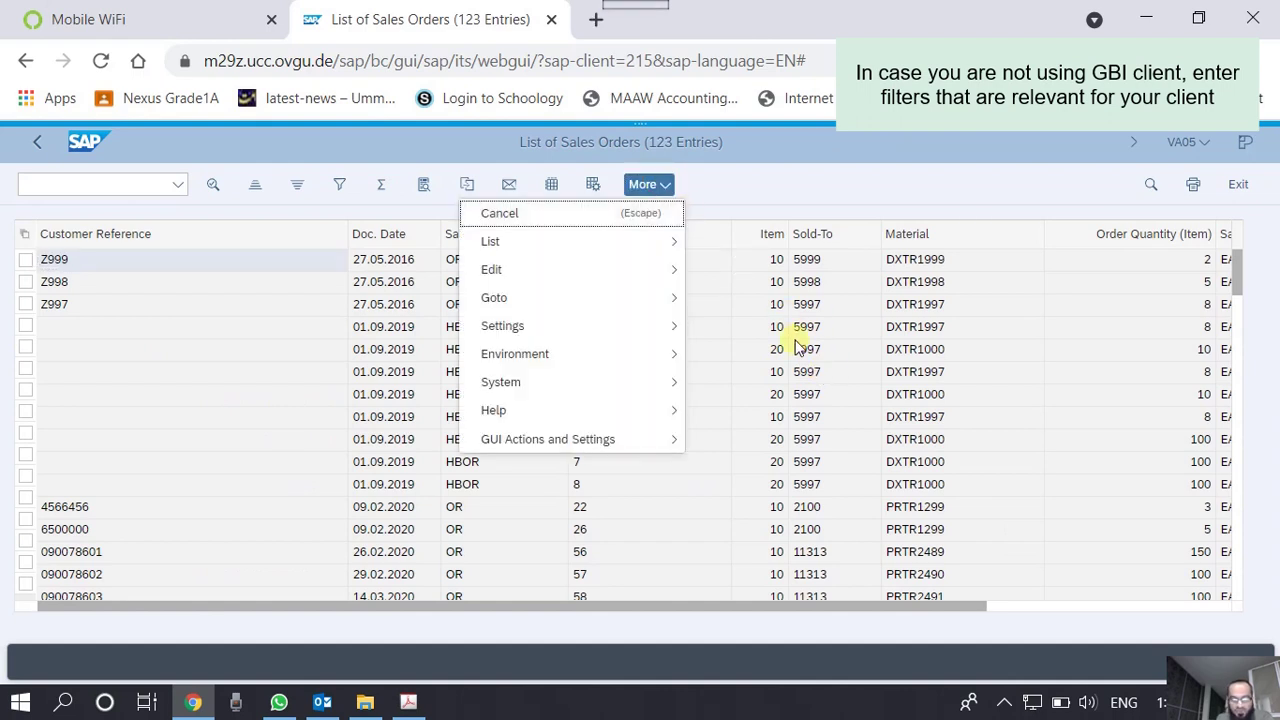
{"action": "scroll", "coordinate": [797, 345], "scroll_direction": "down", "scroll_amount": 20}
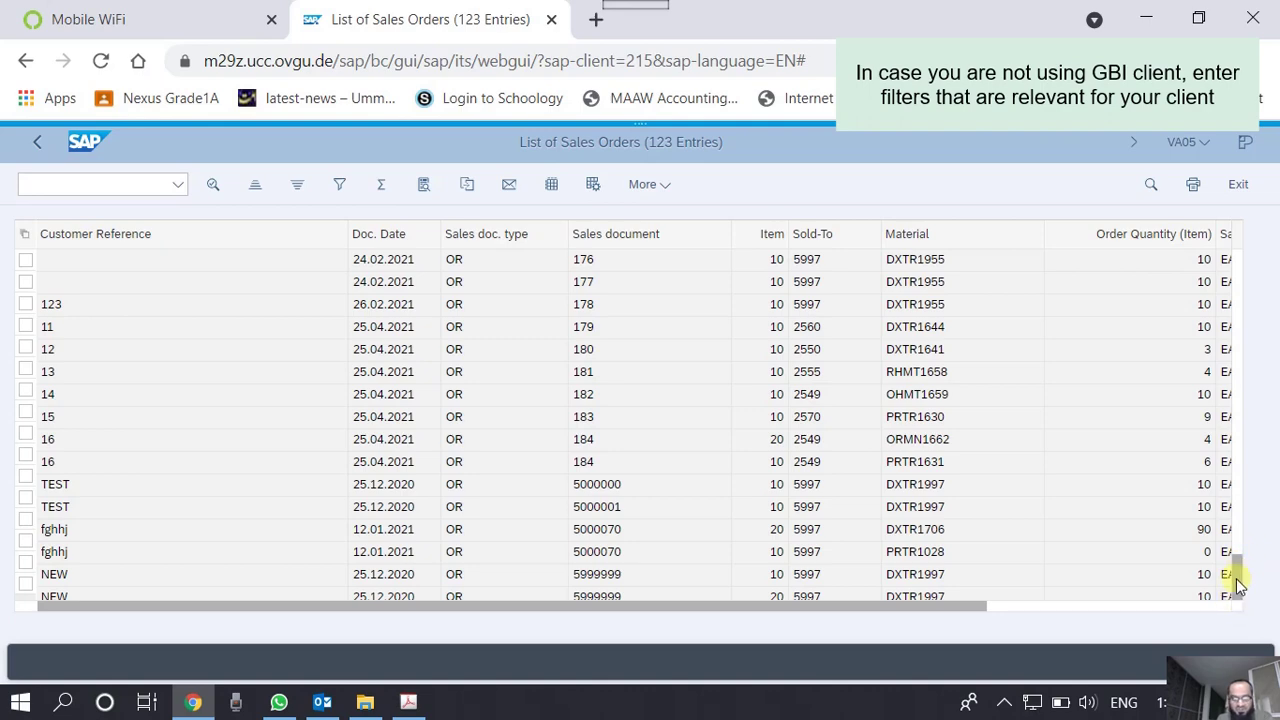
{"action": "left_click_drag", "start_coordinate": [1237, 583], "coordinate": [1251, 258]}
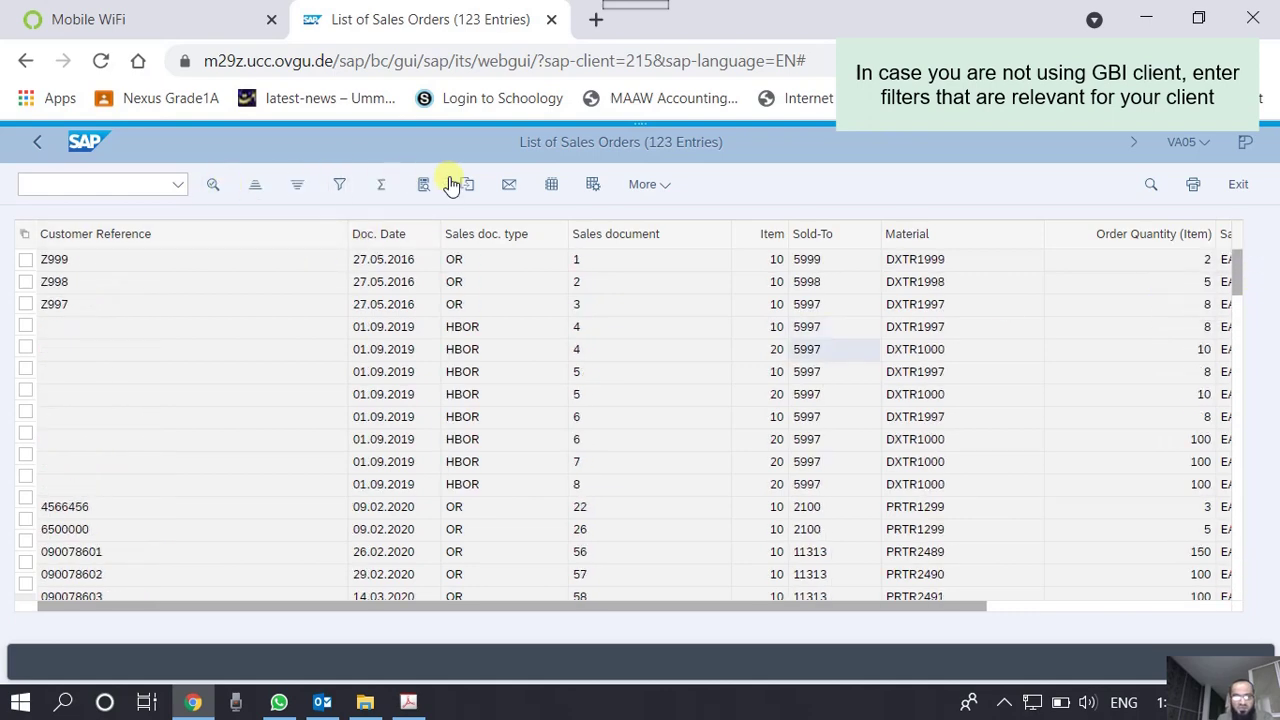
{"action": "left_click", "coordinate": [662, 189]}
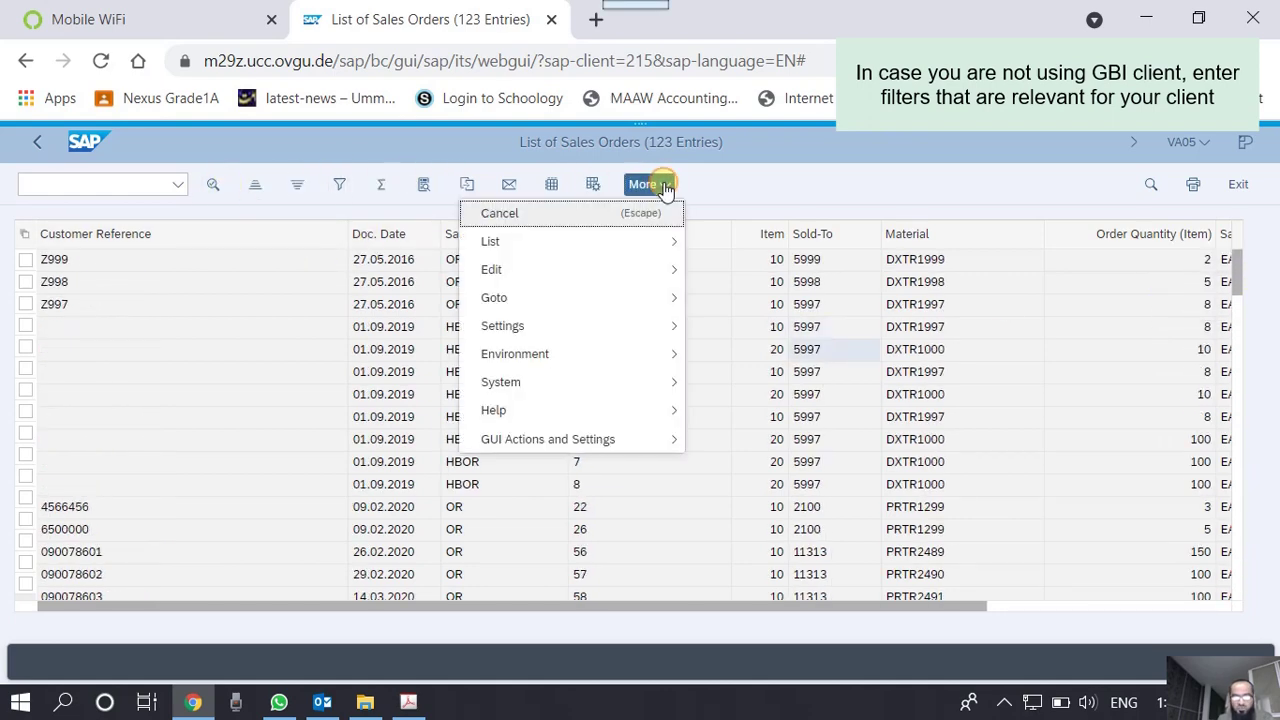
{"action": "mouse_move", "coordinate": [643, 256]}
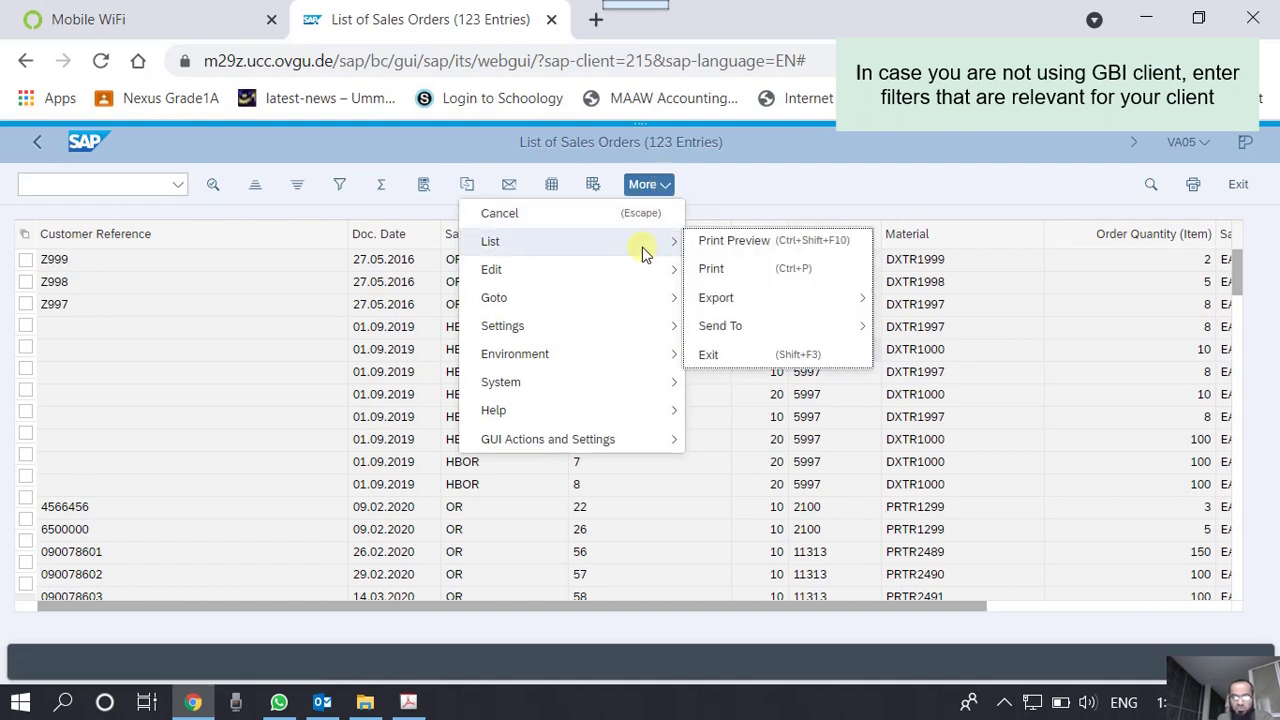
{"action": "left_click", "coordinate": [760, 198]}
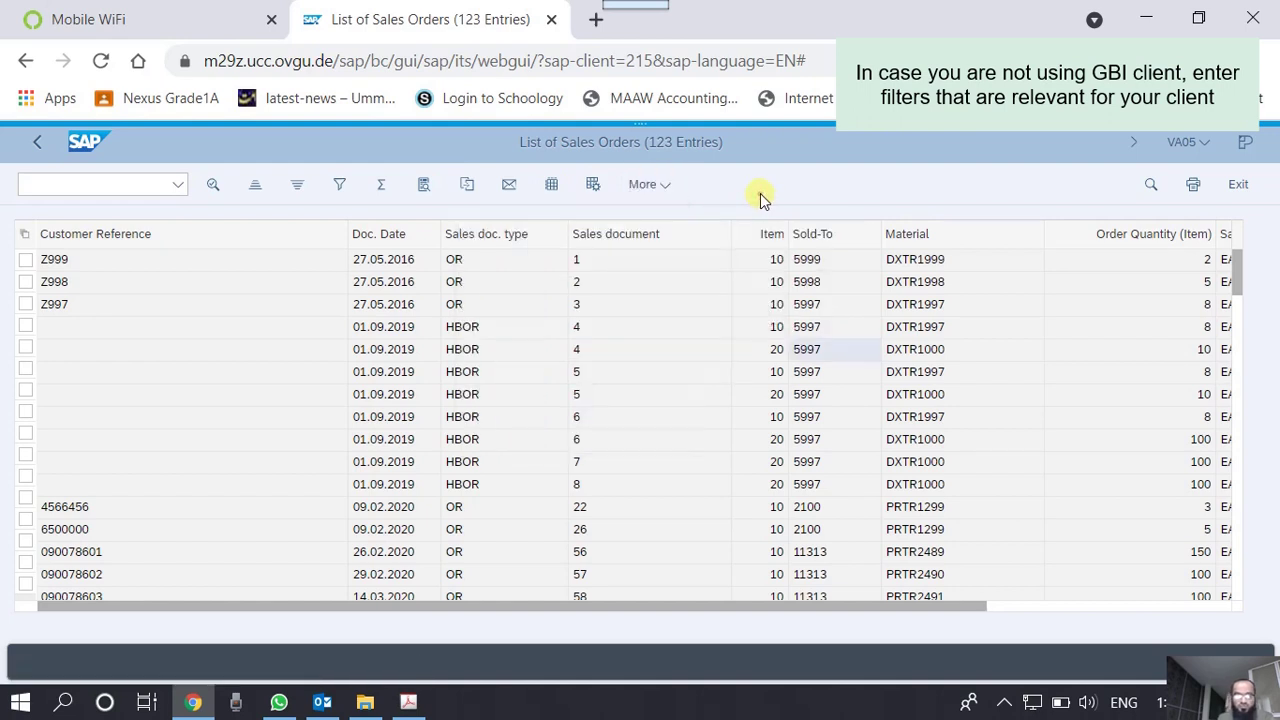
Leave the 123-entry result list and check the Material and Created By fields on the selection screen
{"action": "left_click", "coordinate": [37, 144]}
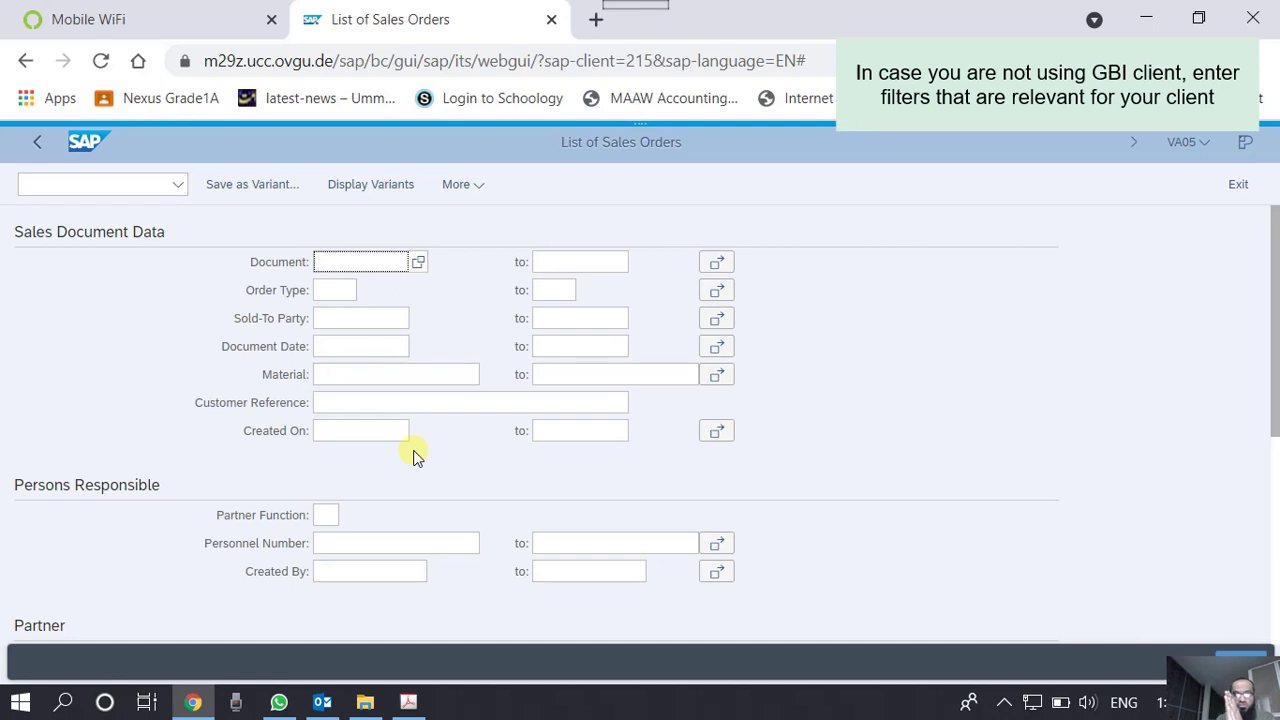
{"action": "left_click", "coordinate": [410, 374]}
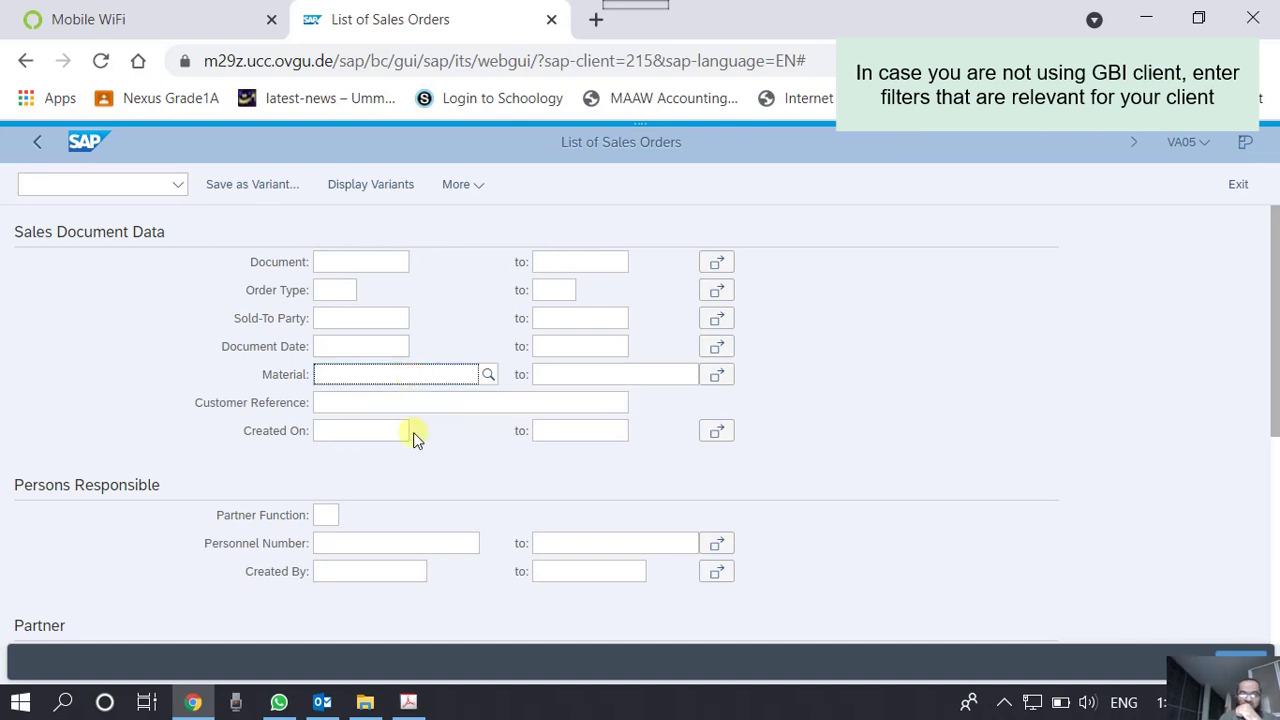
{"action": "scroll", "coordinate": [411, 434], "scroll_direction": "down", "scroll_amount": 2}
{"action": "left_click", "coordinate": [377, 336]}
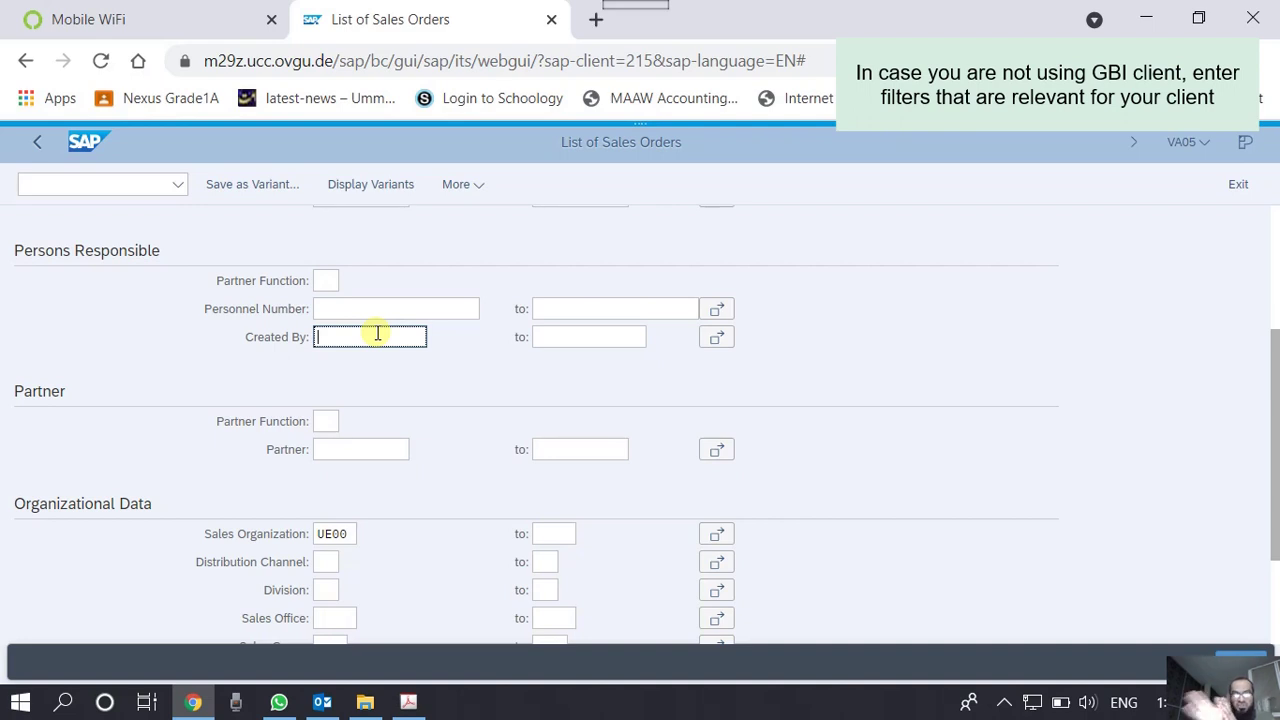
Delete UE00 from the Sales Organization field and review the selection screen
{"action": "double_click", "coordinate": [335, 534]}
{"action": "key", "text": "BackSpace"}
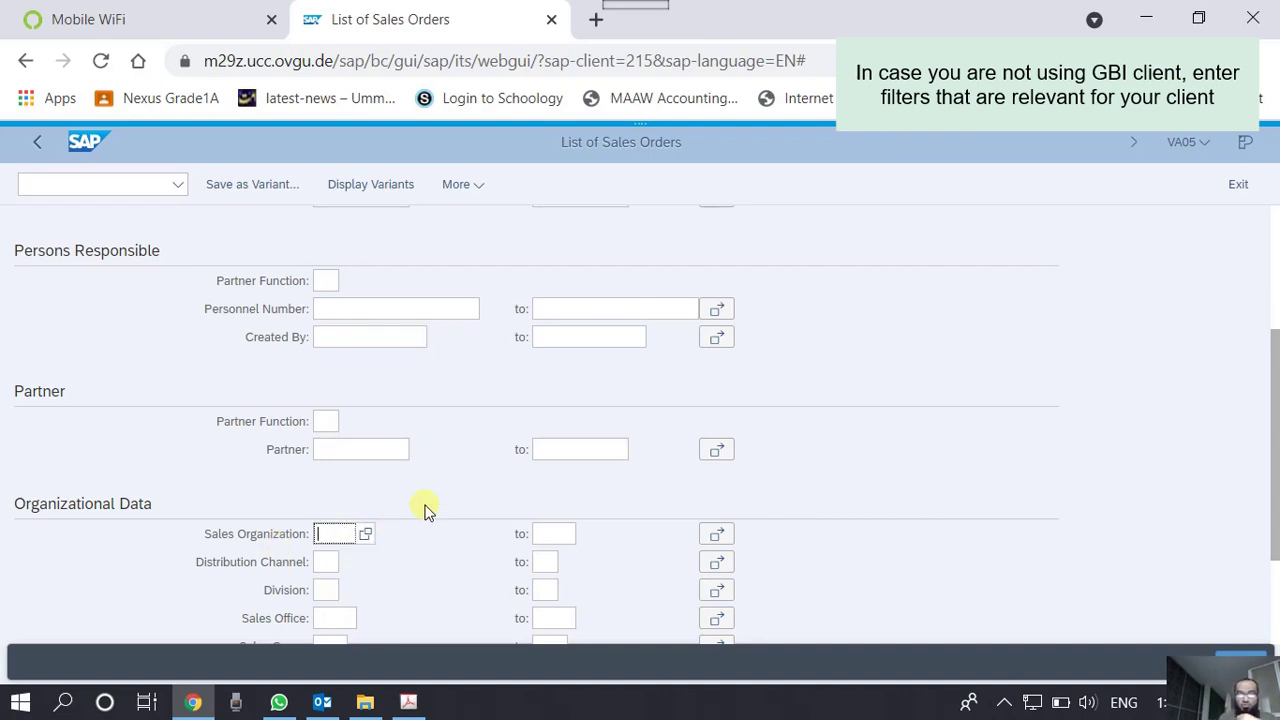
{"action": "scroll", "coordinate": [424, 510], "scroll_direction": "up", "scroll_amount": 3}
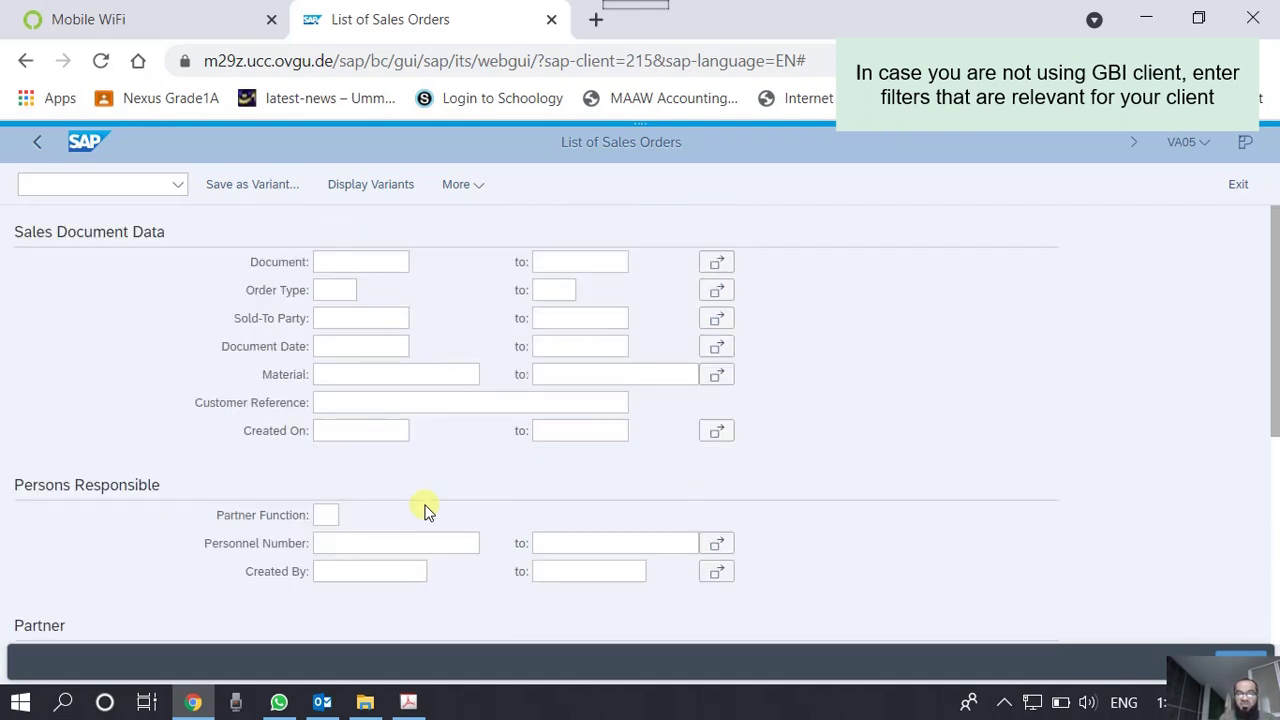
{"action": "scroll", "coordinate": [424, 510], "scroll_direction": "down", "scroll_amount": 3}
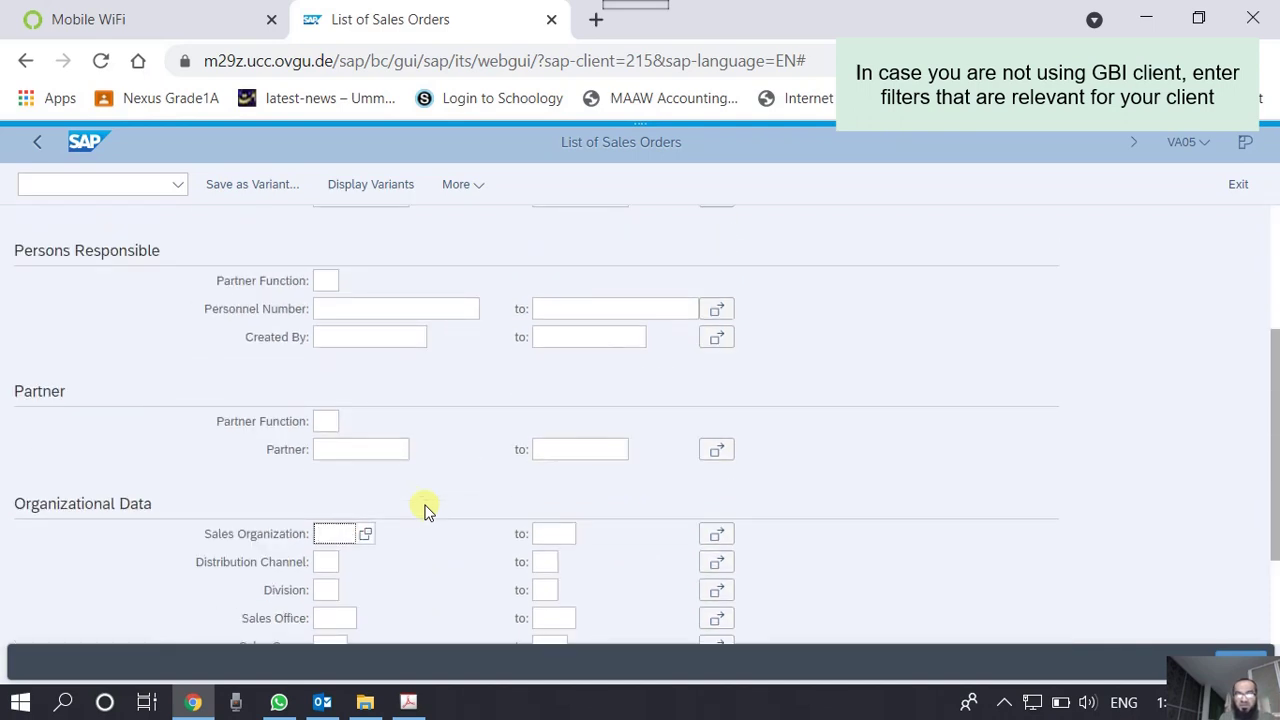
{"action": "scroll", "coordinate": [424, 510], "scroll_direction": "down", "scroll_amount": 3}
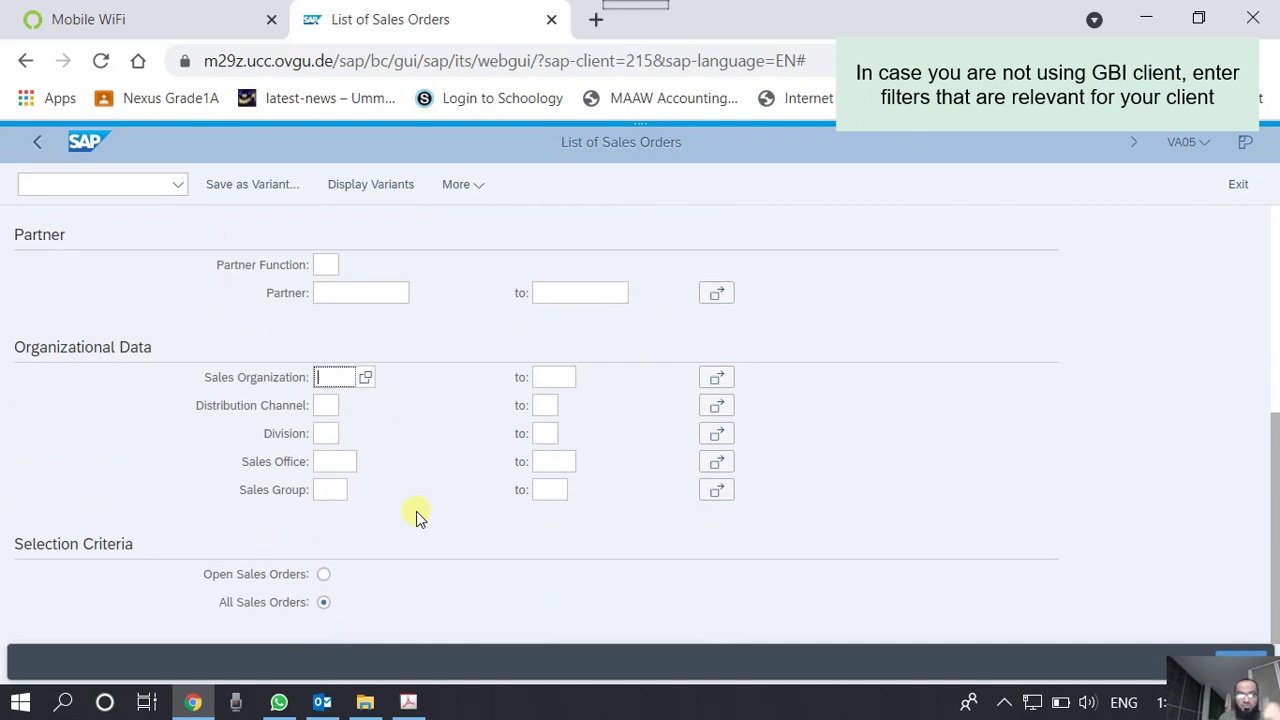
{"action": "left_click", "coordinate": [332, 436]}
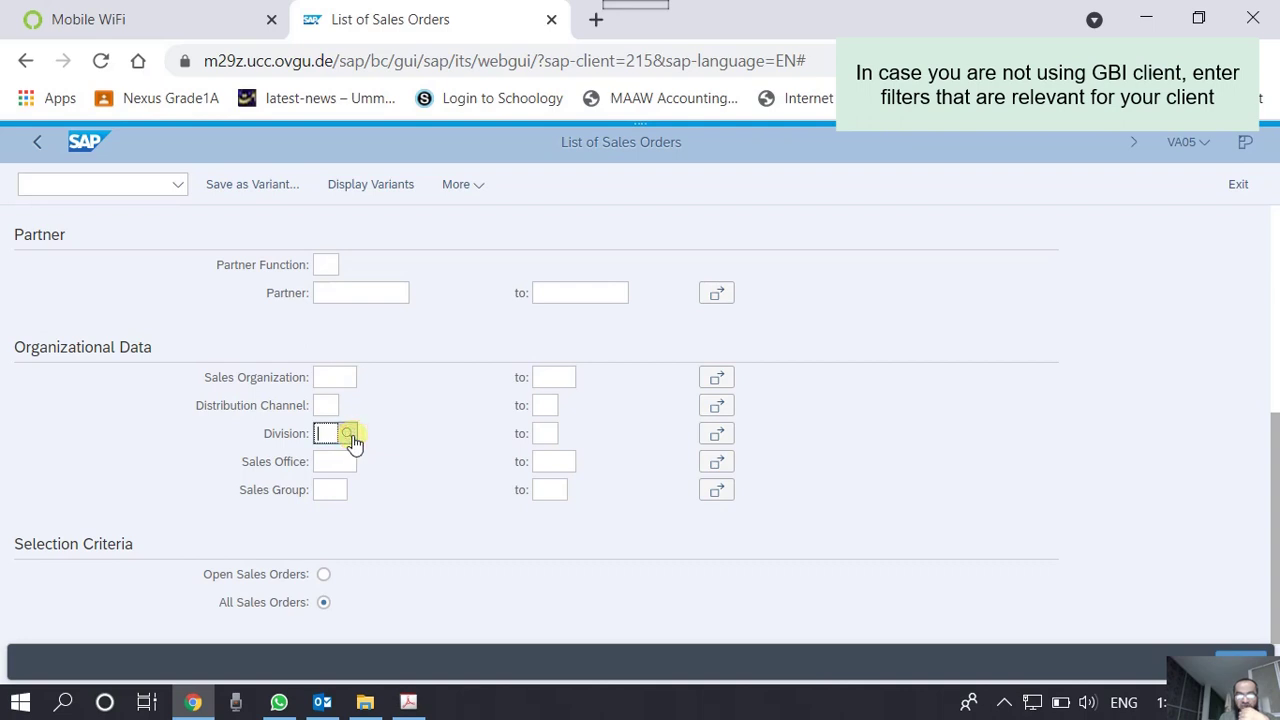
{"action": "left_click", "coordinate": [347, 434]}
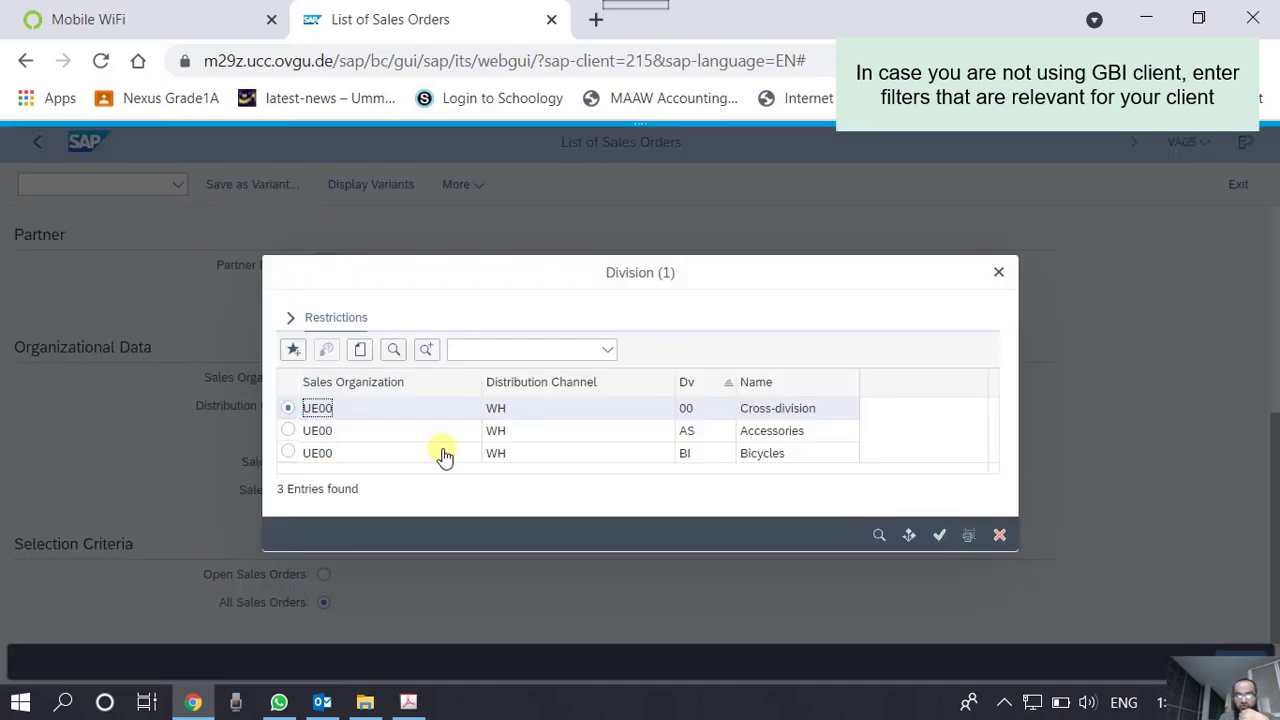
{"action": "left_click", "coordinate": [752, 455]}
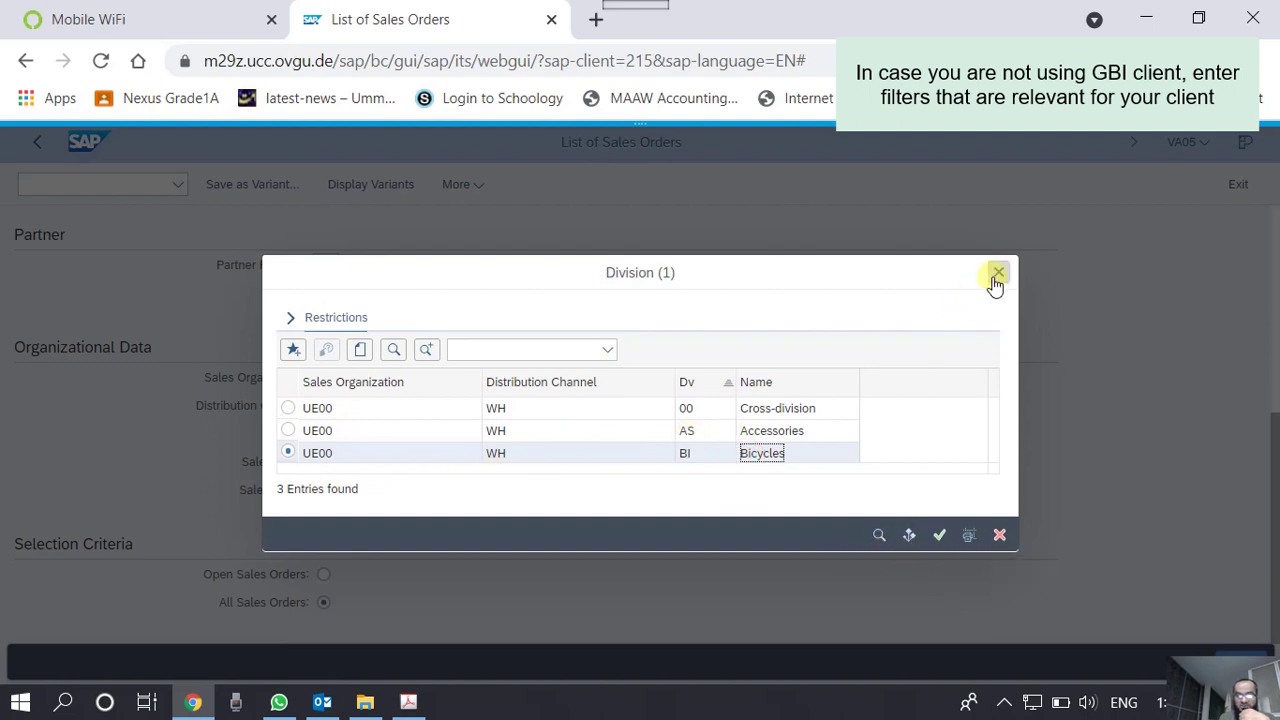
{"action": "left_click", "coordinate": [996, 274]}
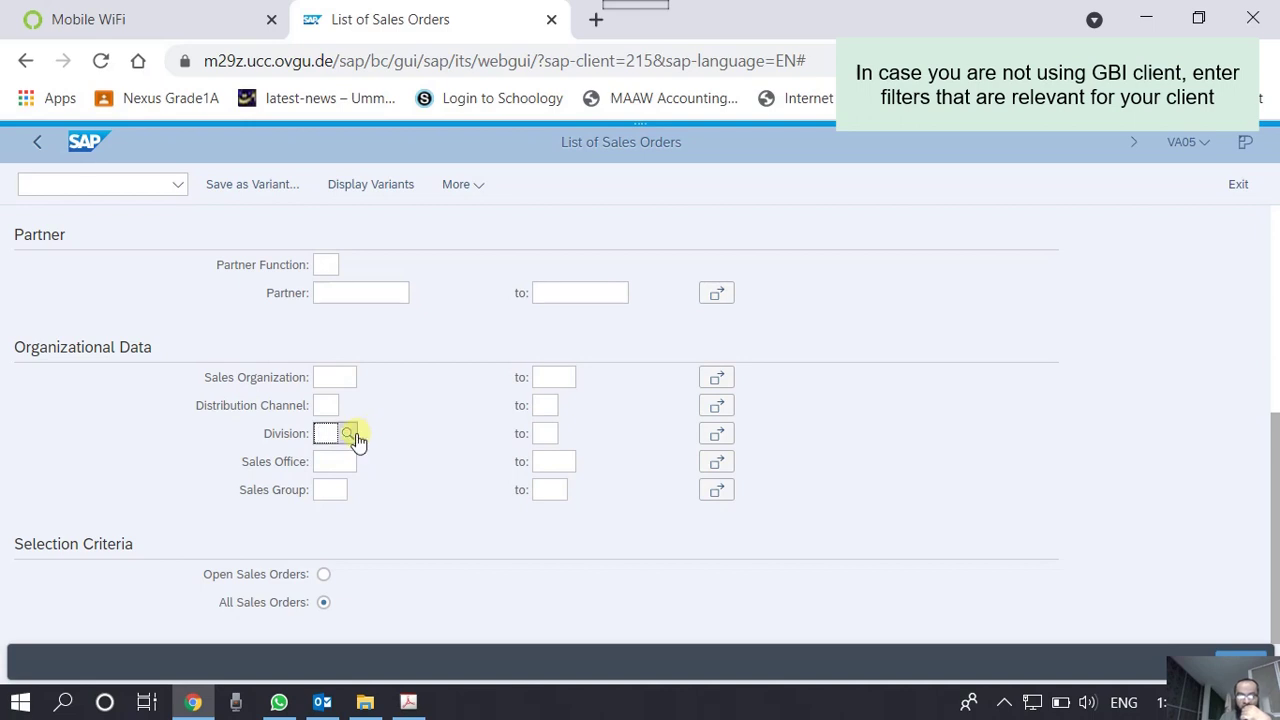
{"action": "left_click", "coordinate": [352, 434]}
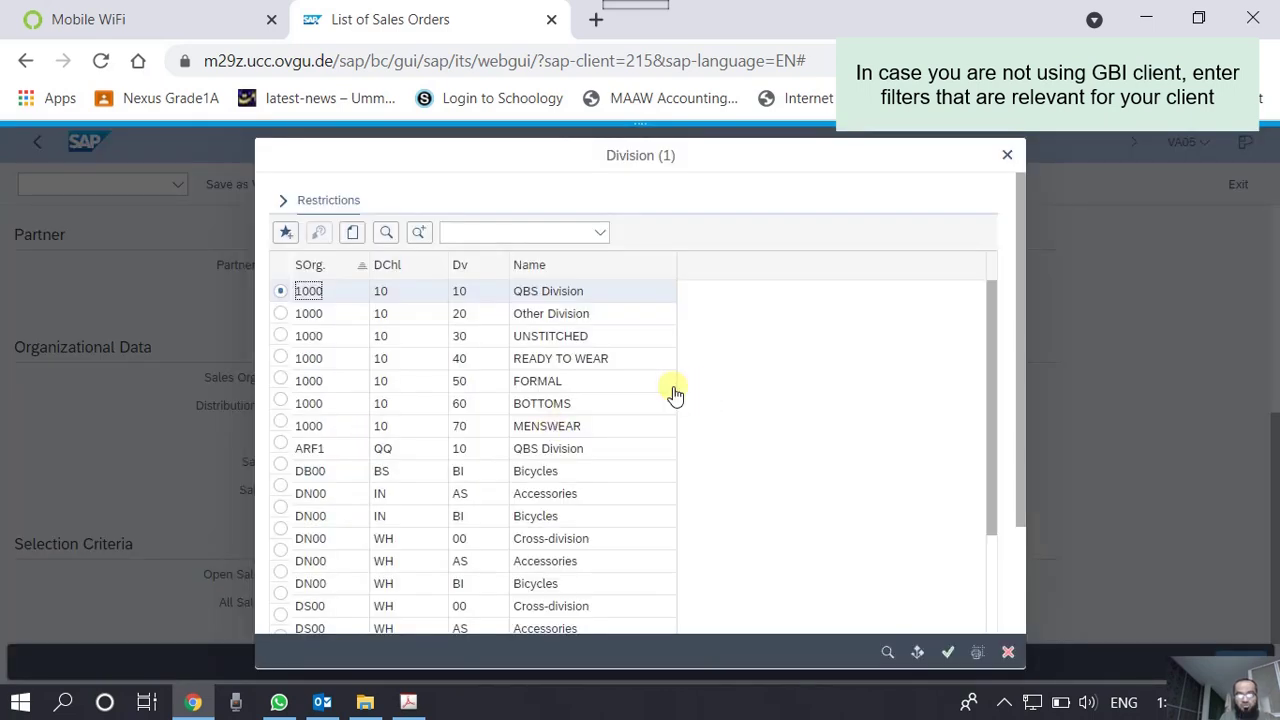
{"action": "left_click", "coordinate": [1007, 155]}
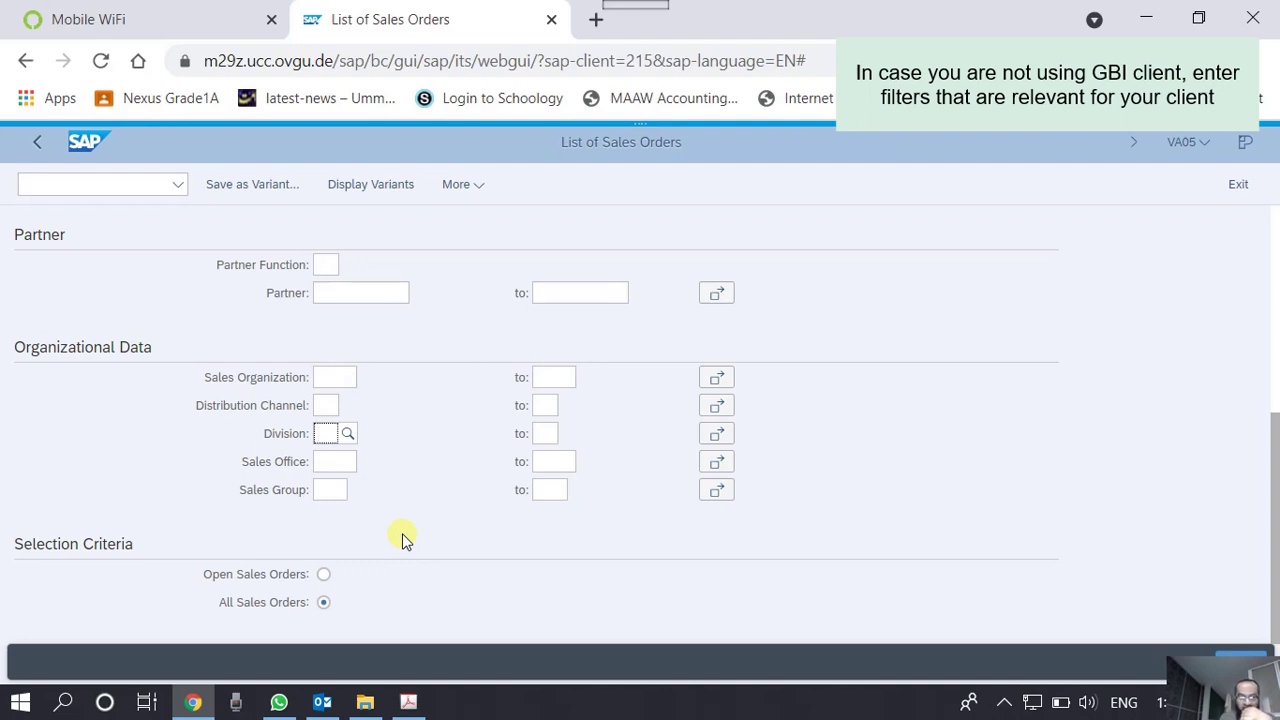
Run the report for open sales orders only, review the 138 entries, and go back
{"action": "left_click", "coordinate": [323, 574]}
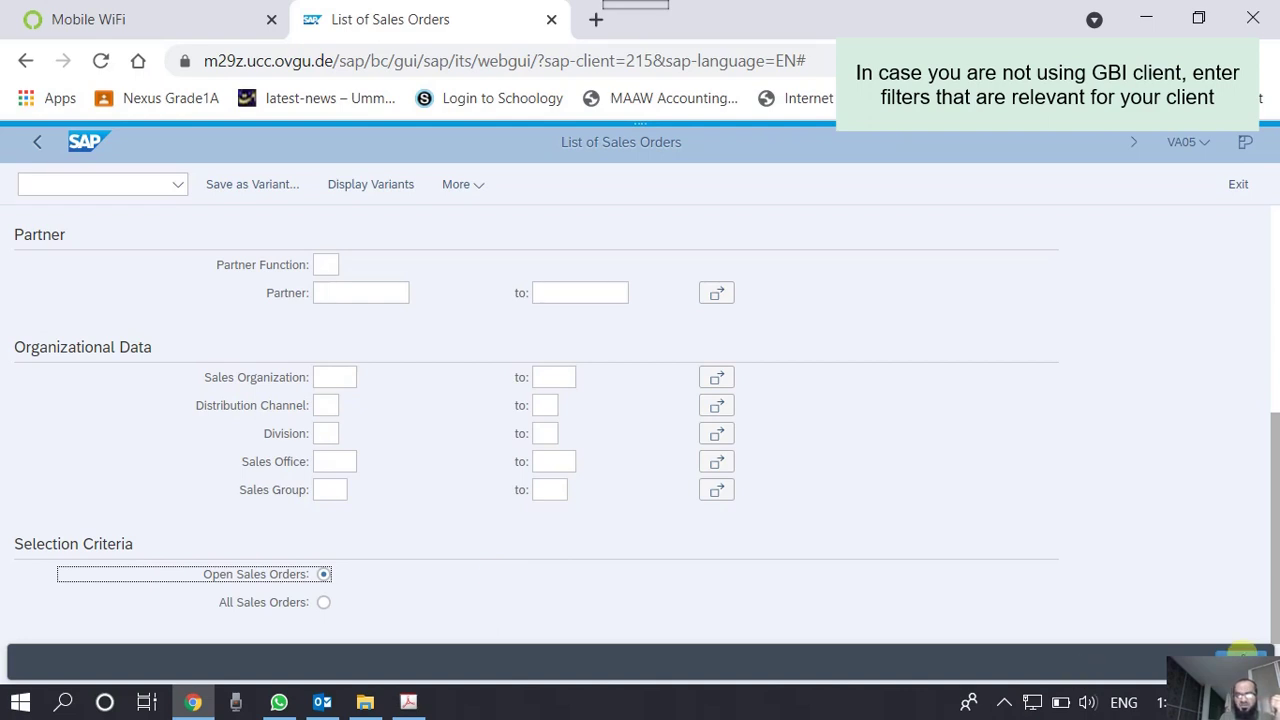
{"action": "key", "text": "F8"}
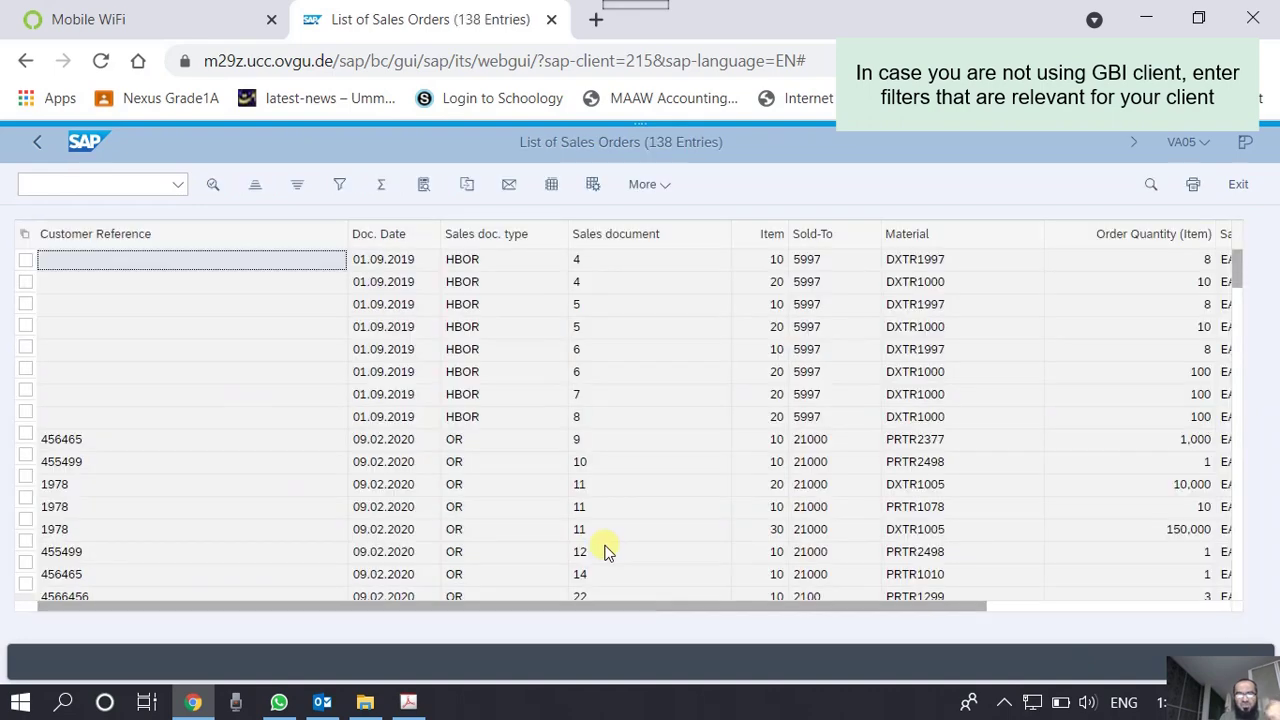
{"action": "scroll", "coordinate": [643, 495], "scroll_direction": "down", "scroll_amount": 20}
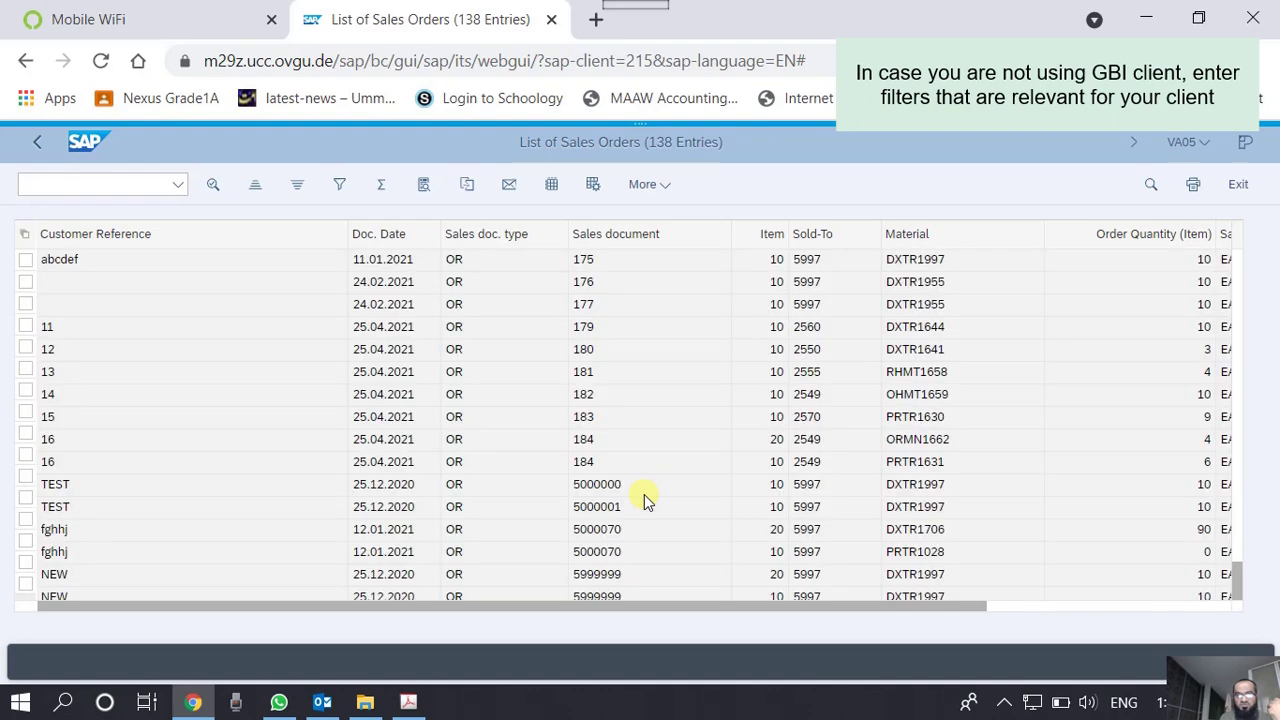
{"action": "scroll", "coordinate": [644, 494], "scroll_direction": "up", "scroll_amount": 20}
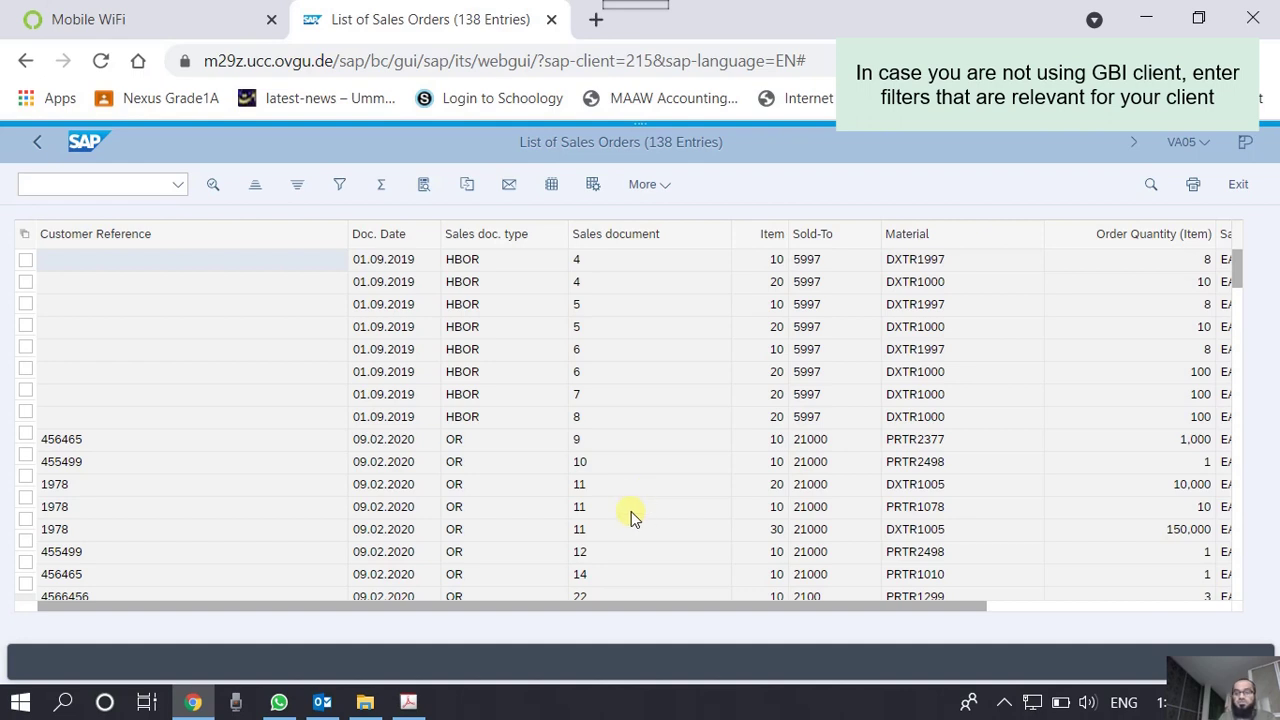
{"action": "left_click", "coordinate": [1238, 188]}
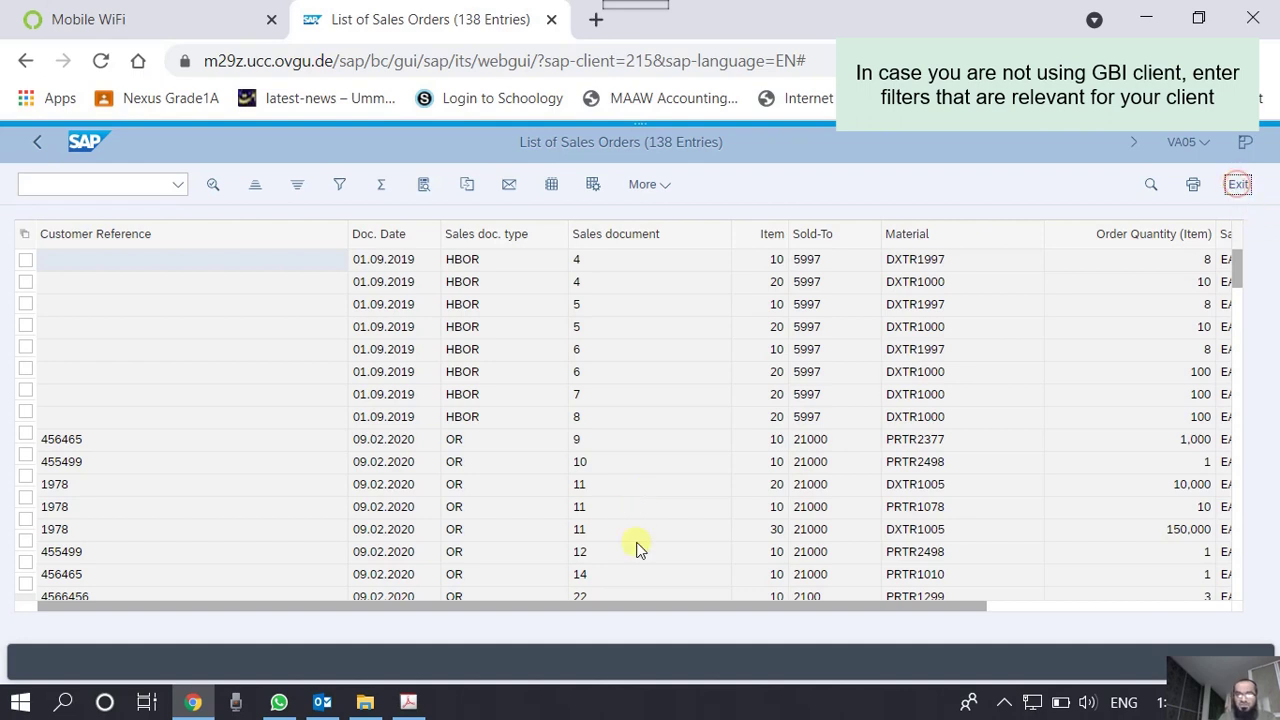